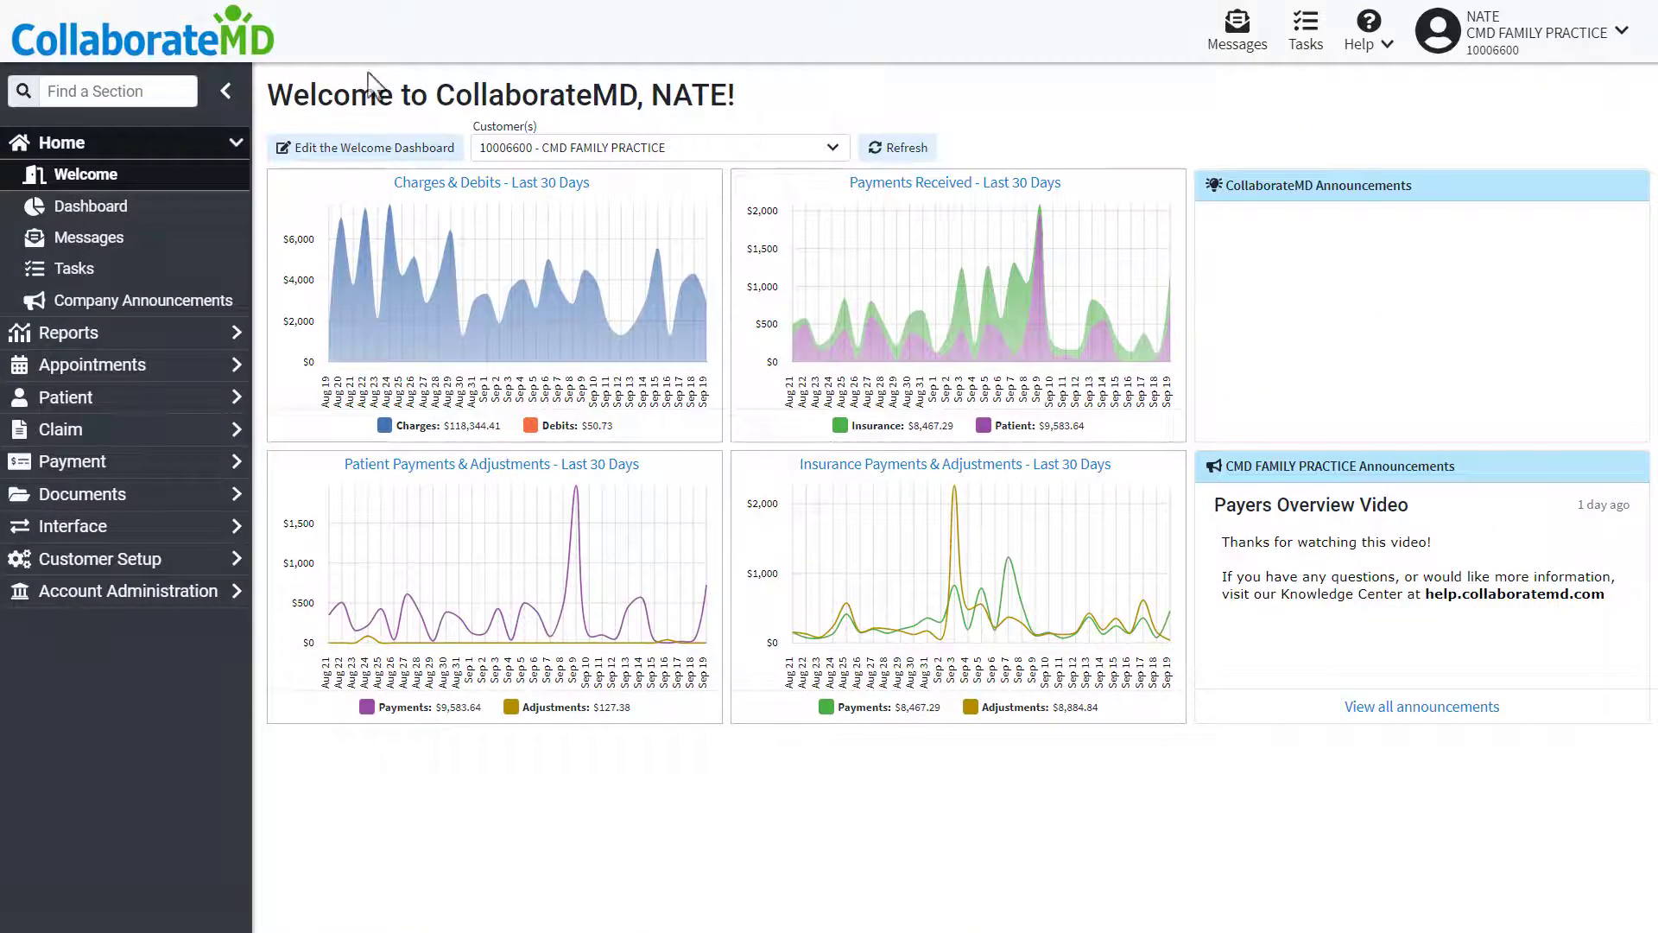
Step: Go to Payers under Customer Setup and start a new payer record
{"action": "left_click", "coordinate": [134, 560]}
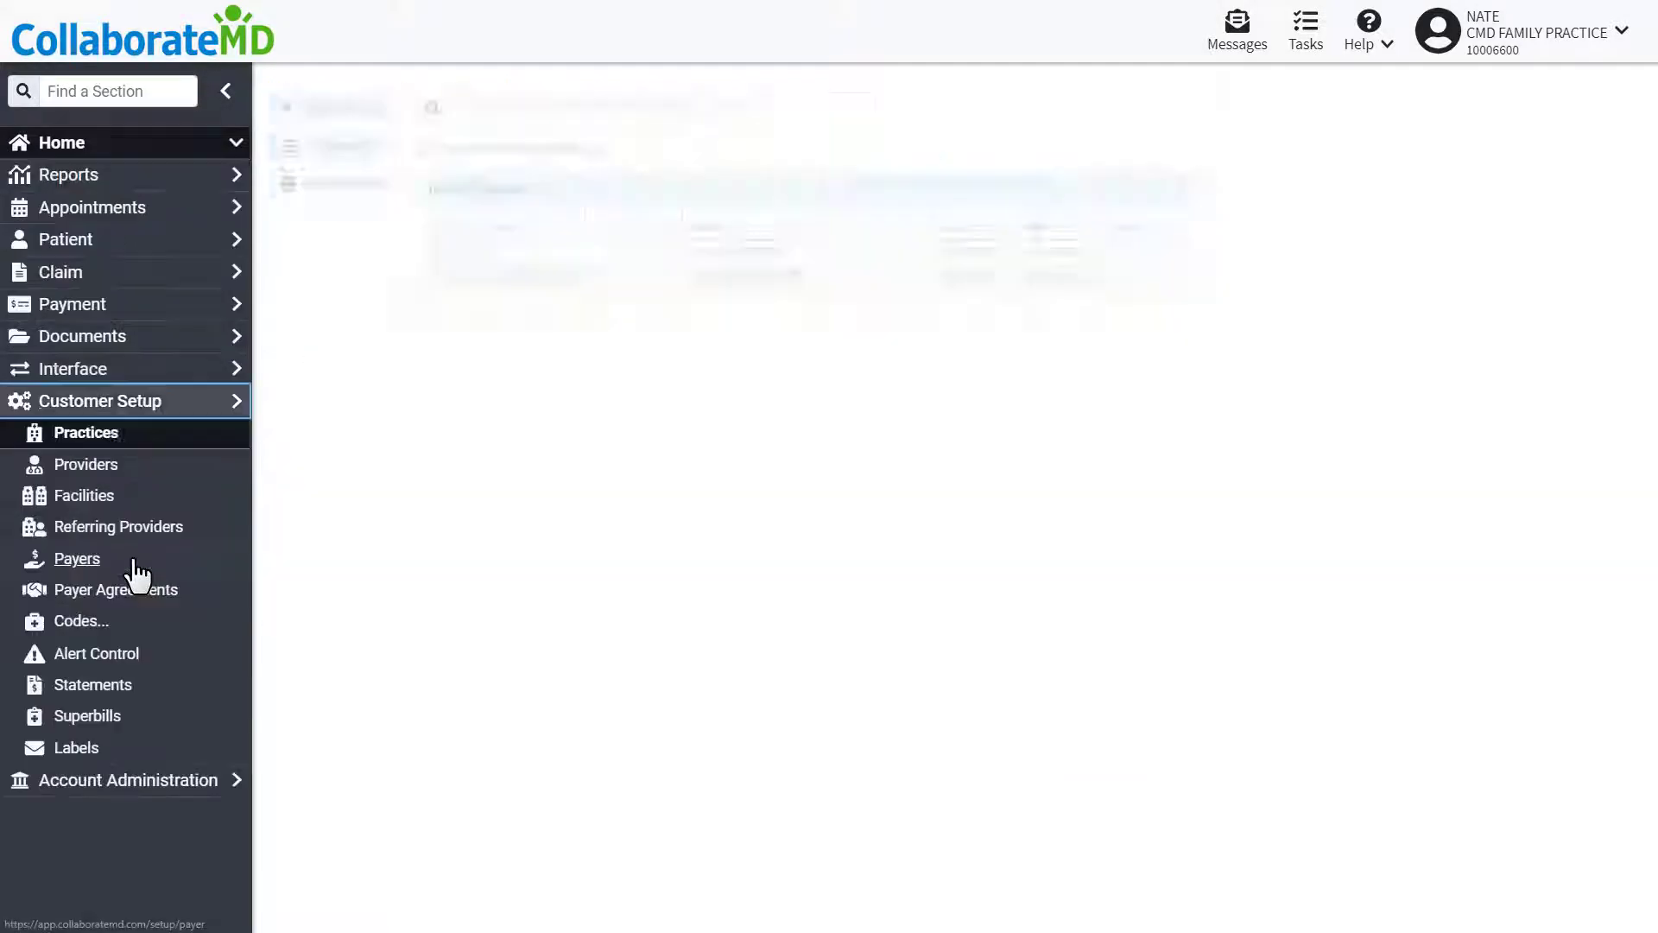
{"action": "left_click", "coordinate": [134, 559]}
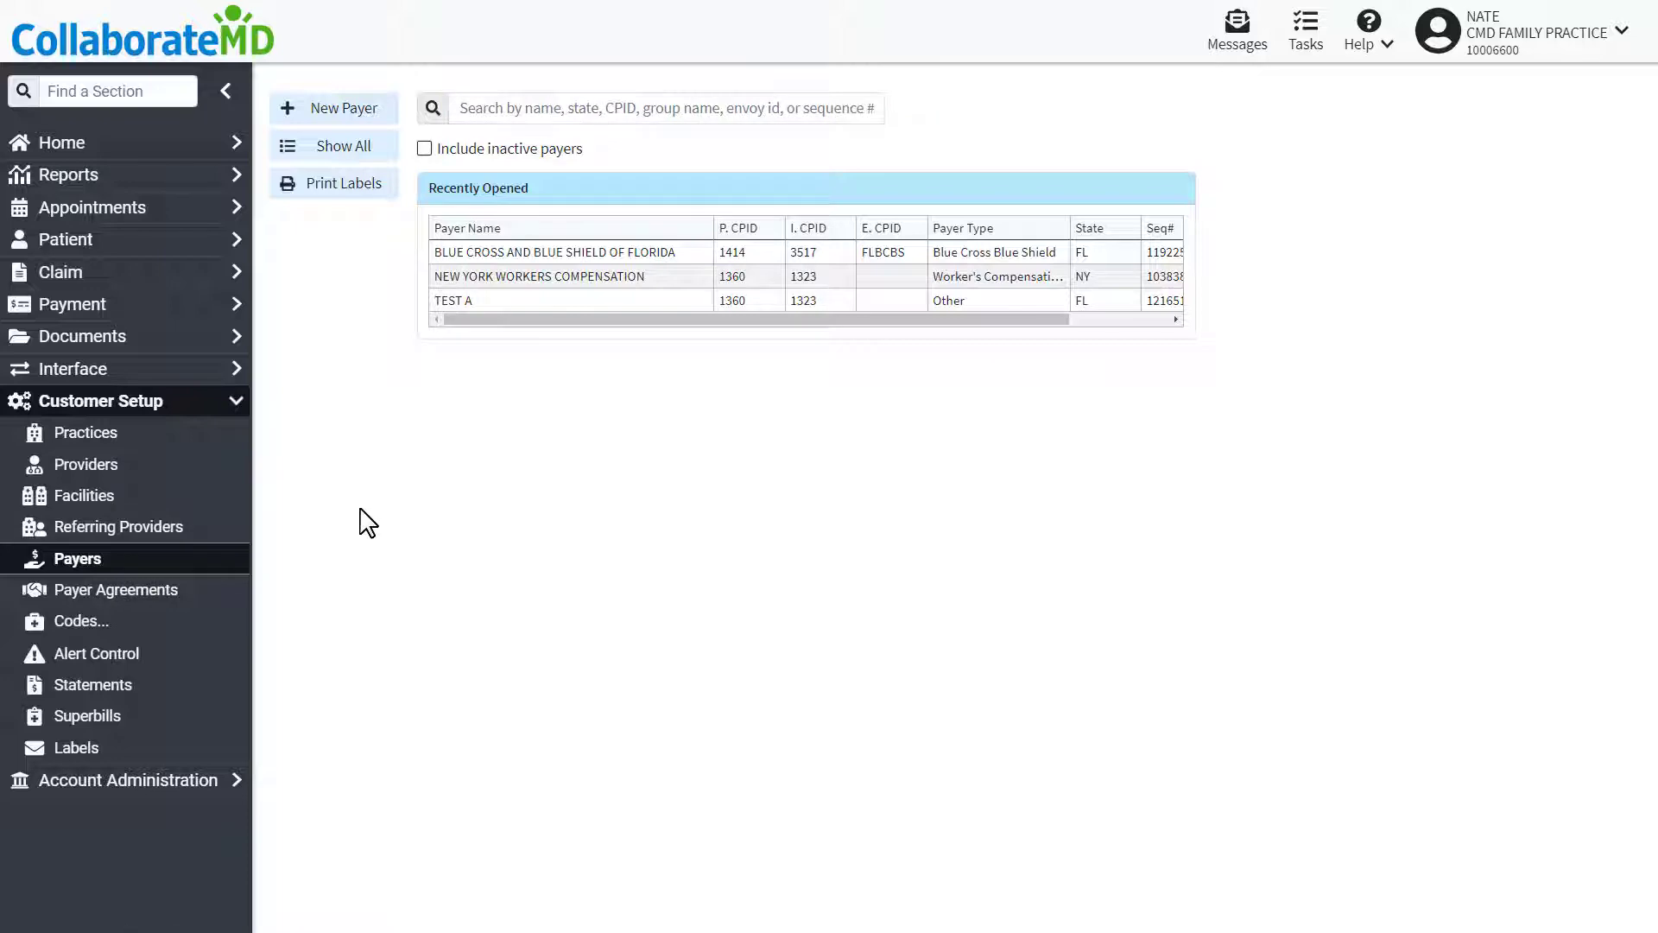
{"action": "left_click", "coordinate": [330, 112]}
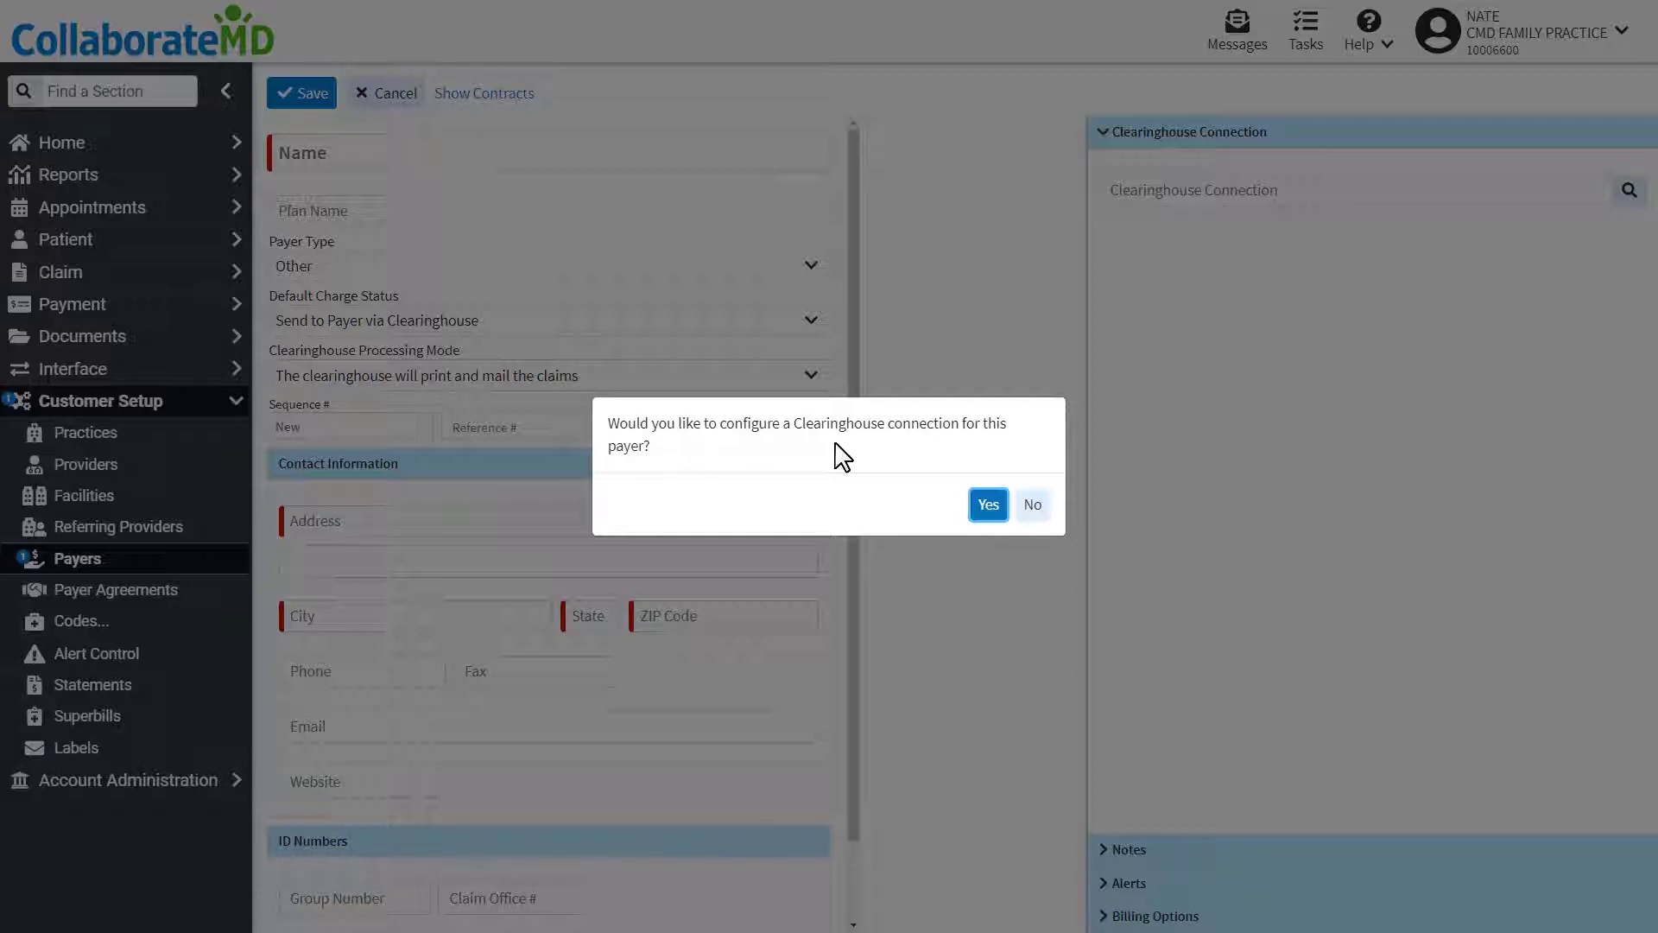
Step: Search Master Payers for MEDICARE filtered by FLORIDA and link the clearinghouse connection
{"action": "left_click", "coordinate": [987, 510]}
{"action": "type", "text": "MEDICARE"}
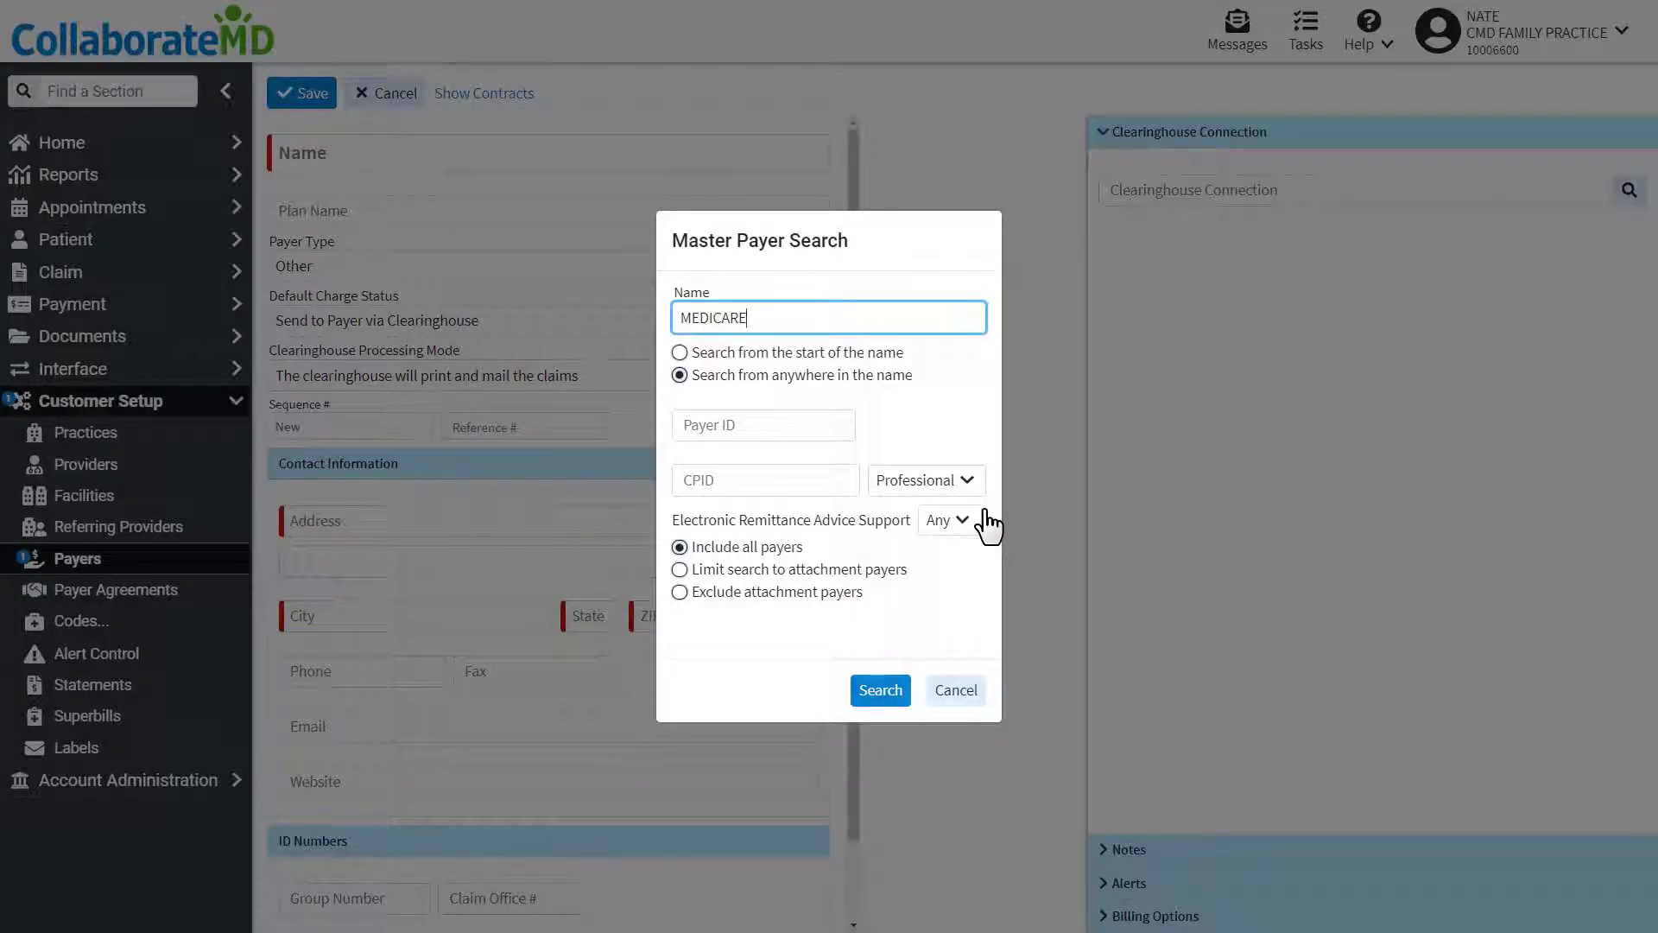
{"action": "left_click", "coordinate": [880, 691]}
{"action": "type", "text": "FLORIDA"}
{"action": "left_click", "coordinate": [681, 274]}
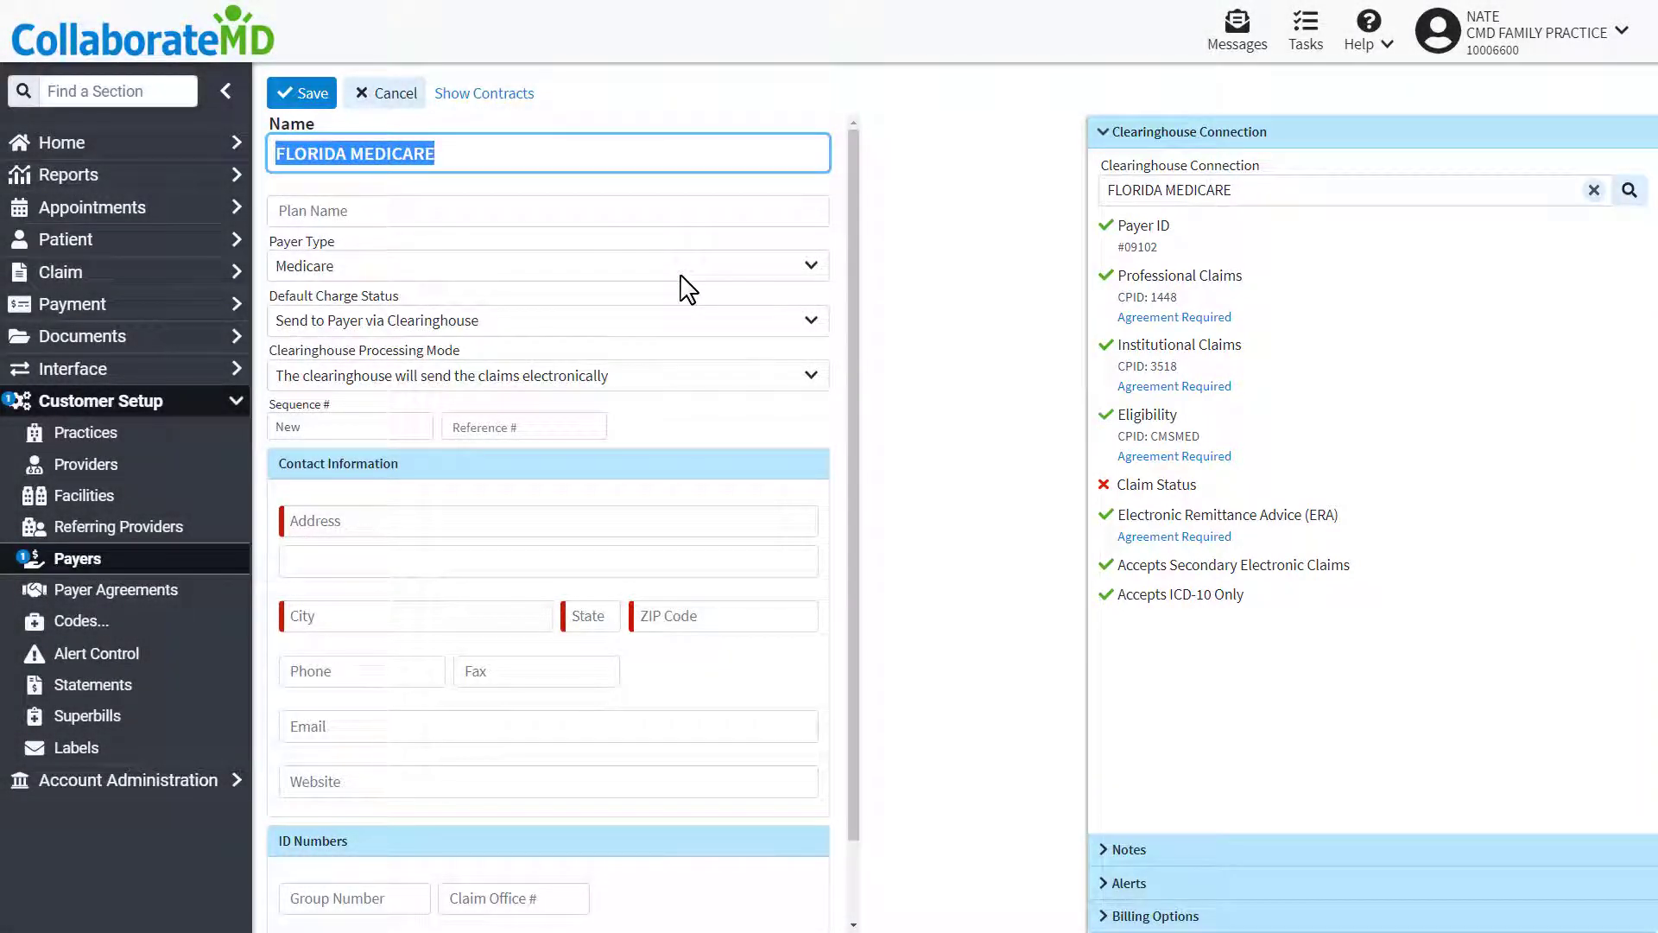
{"action": "left_click", "coordinate": [1157, 317]}
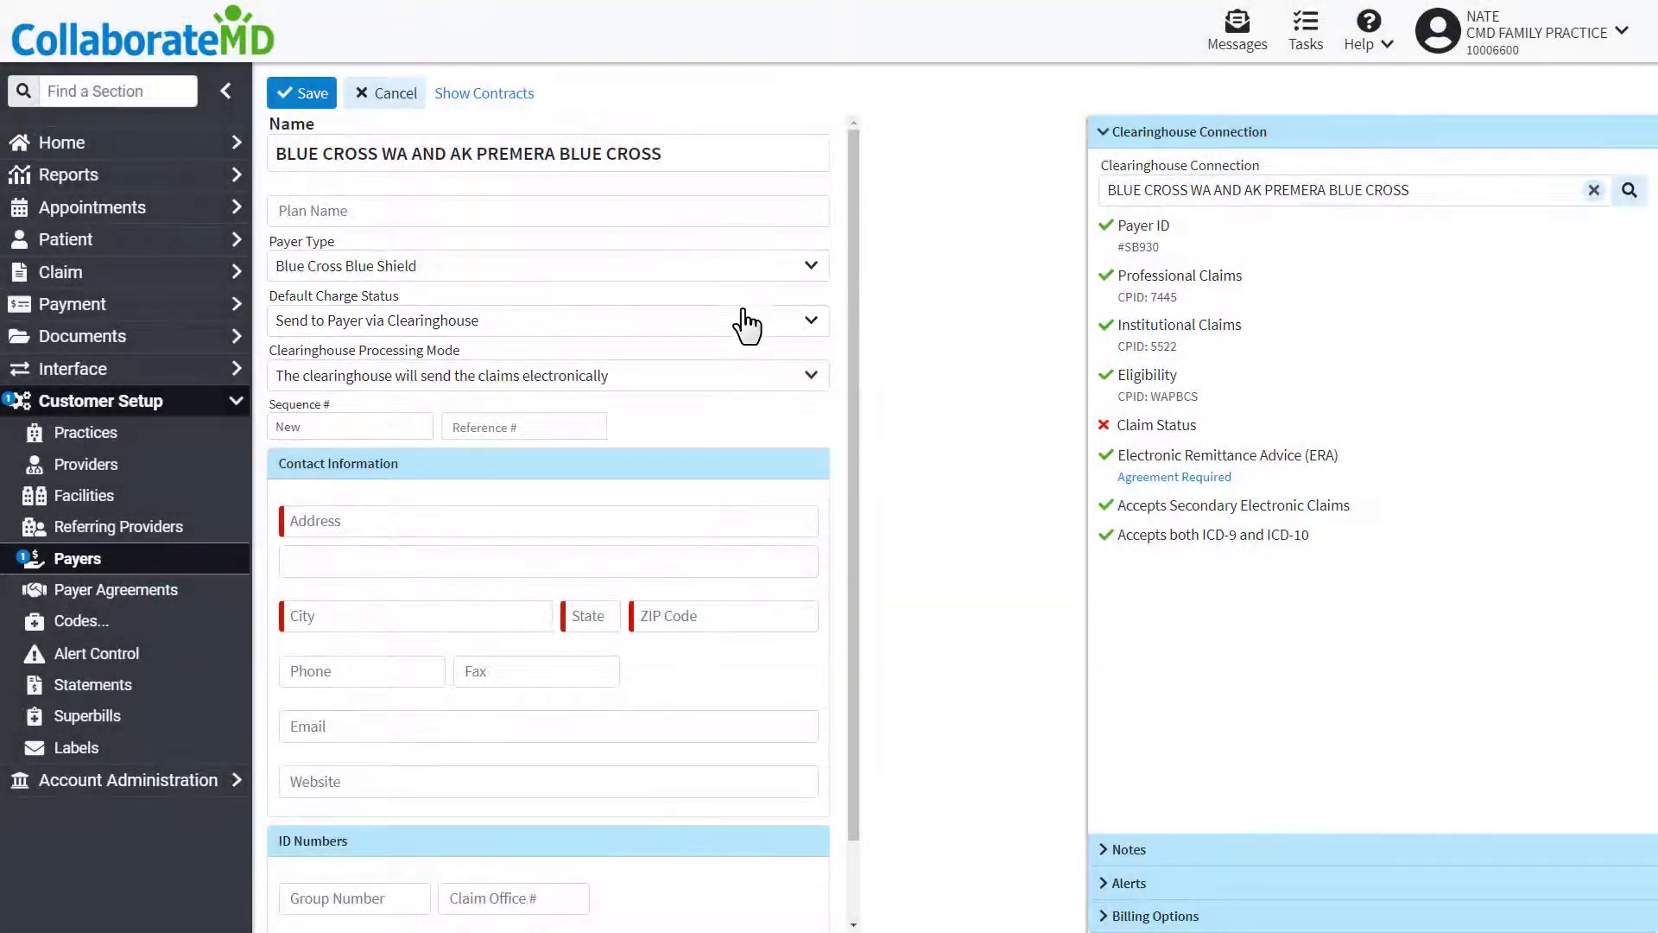
Step: Keep Default Charge Status as Send to Payer via Clearinghouse and show processing mode options
{"action": "left_click", "coordinate": [746, 326]}
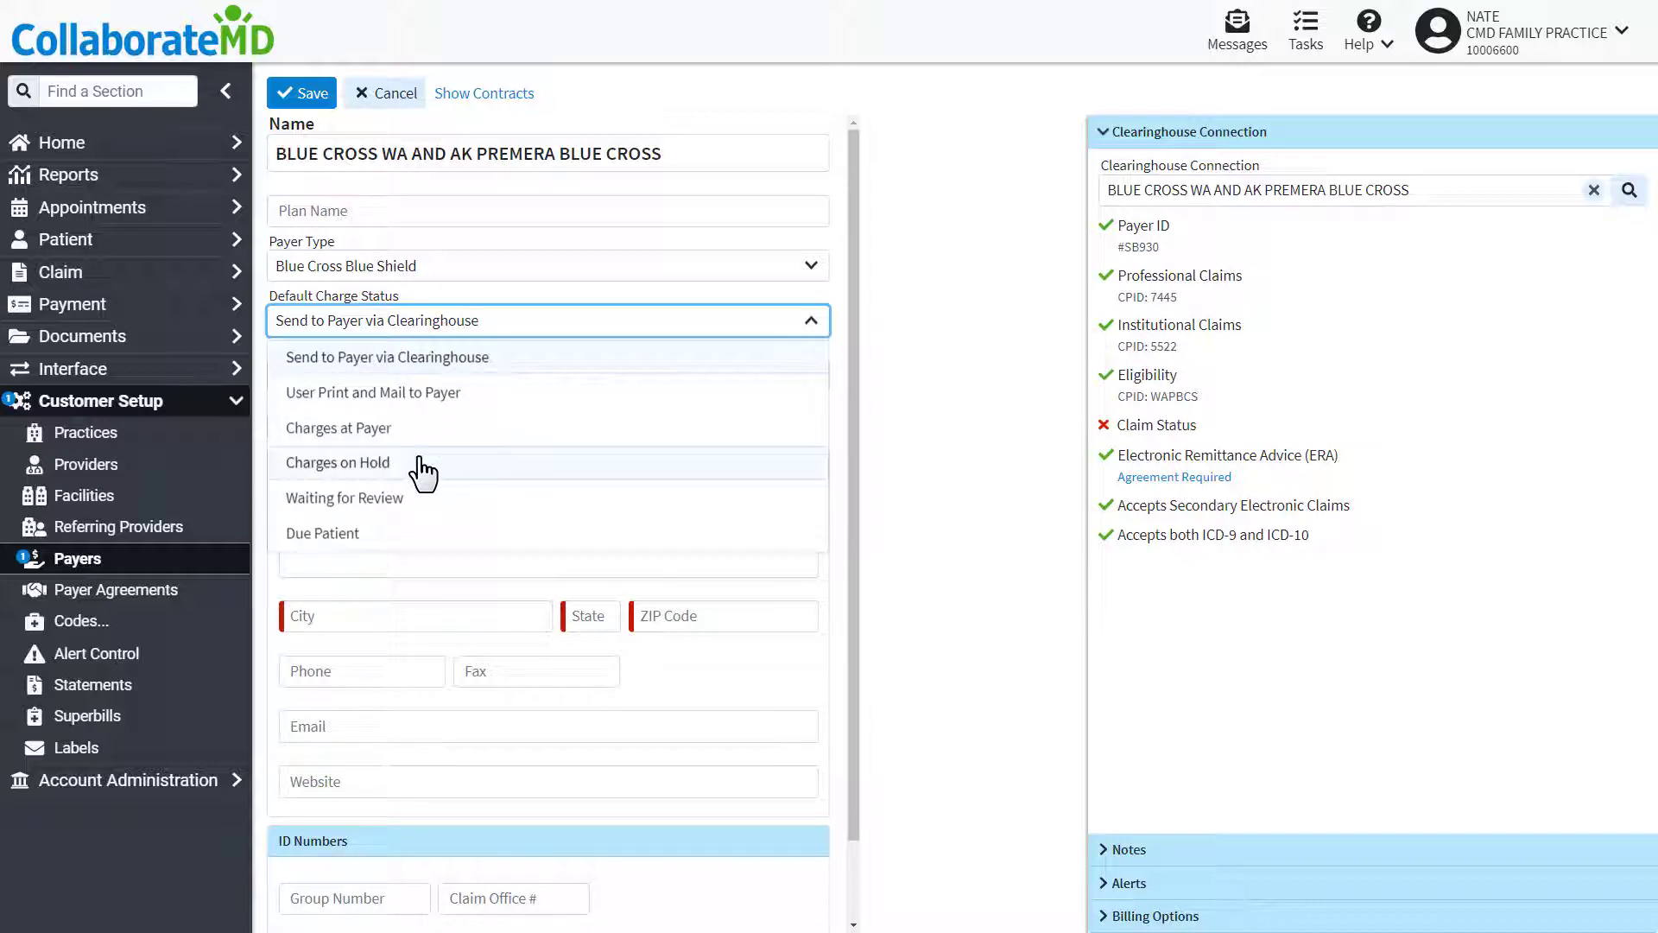
{"action": "left_click", "coordinate": [420, 367]}
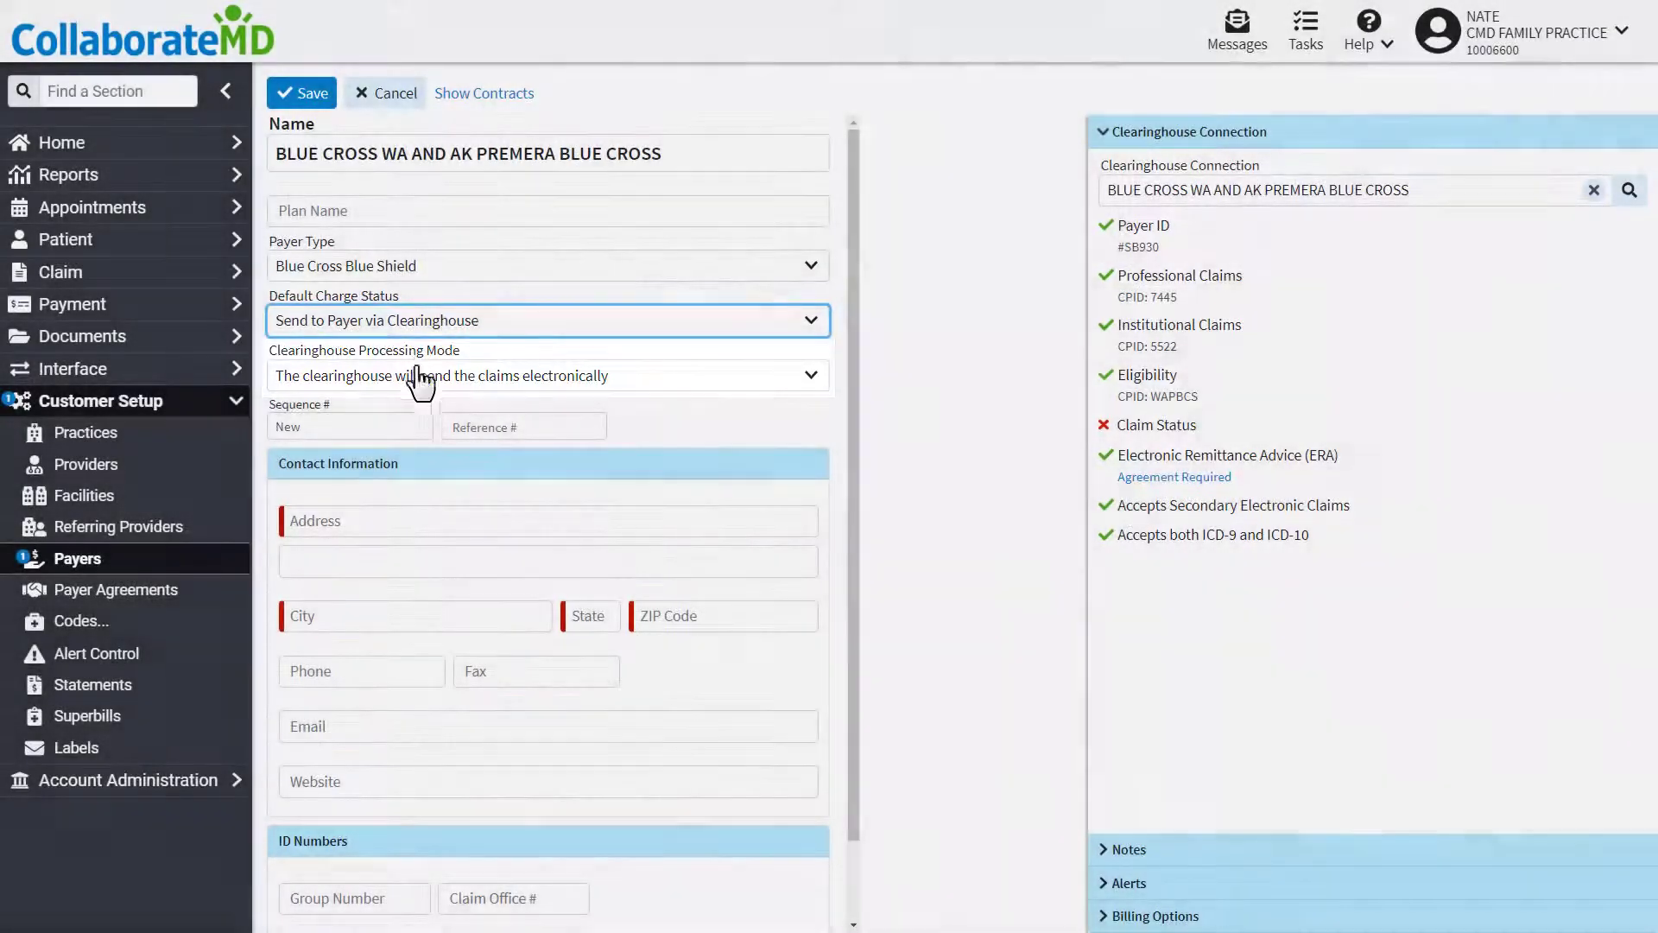
{"action": "left_click", "coordinate": [420, 377]}
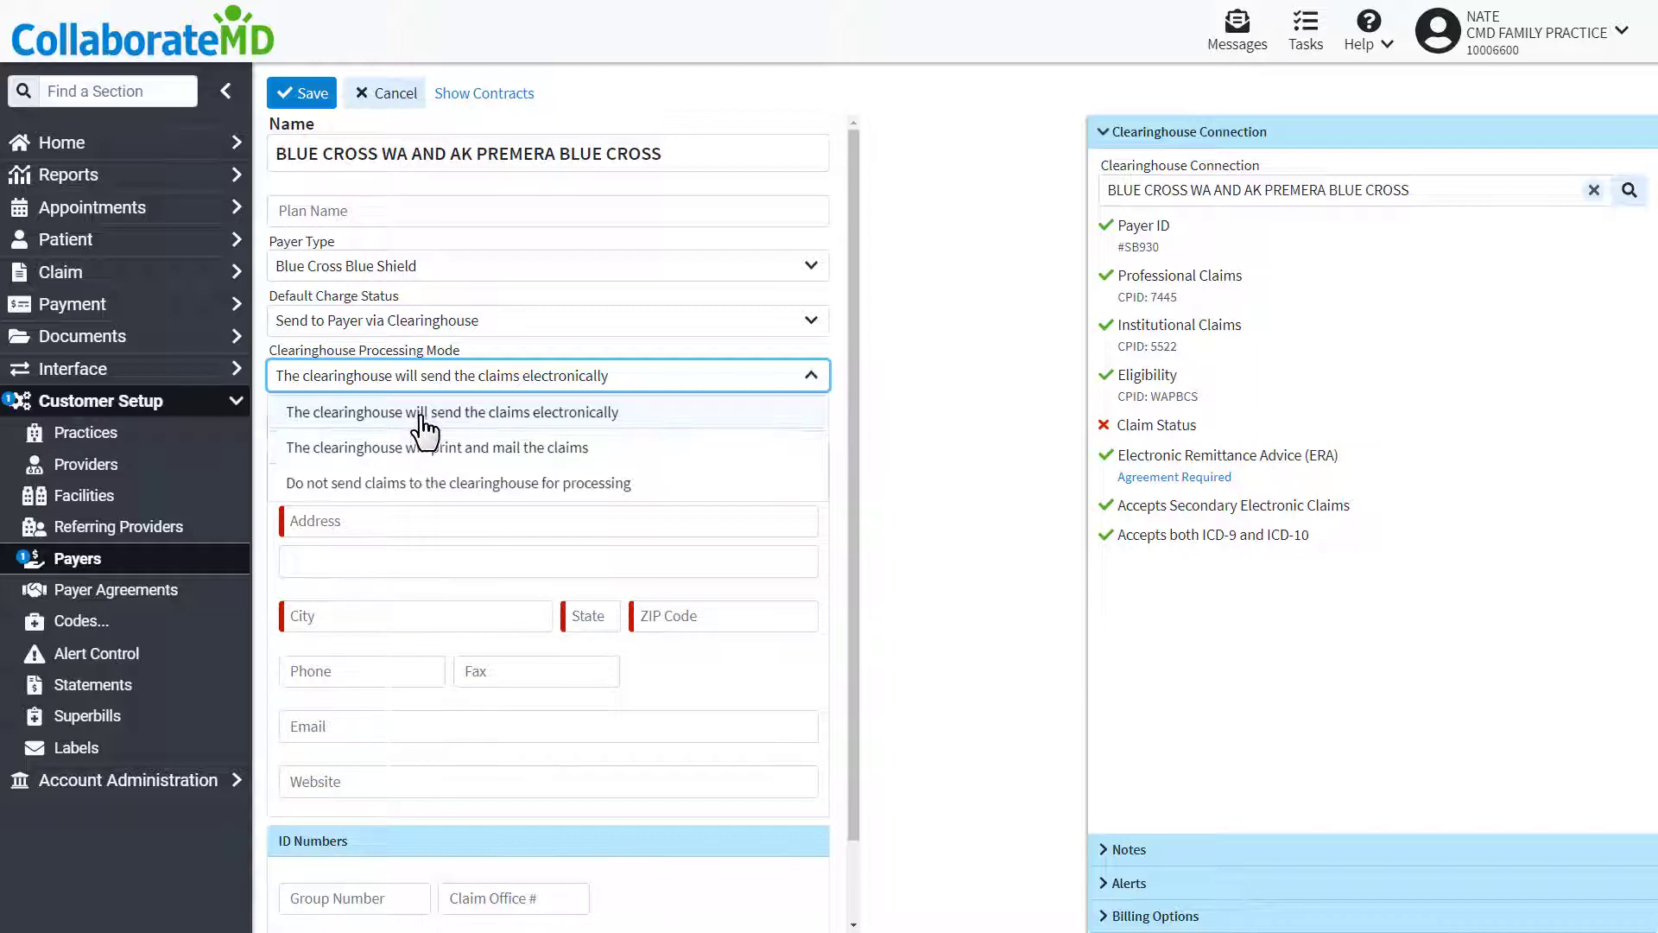
Step: Have the clearinghouse send claims electronically and enable alternate practice information with taxonomy 183500000X
{"action": "left_click", "coordinate": [425, 416]}
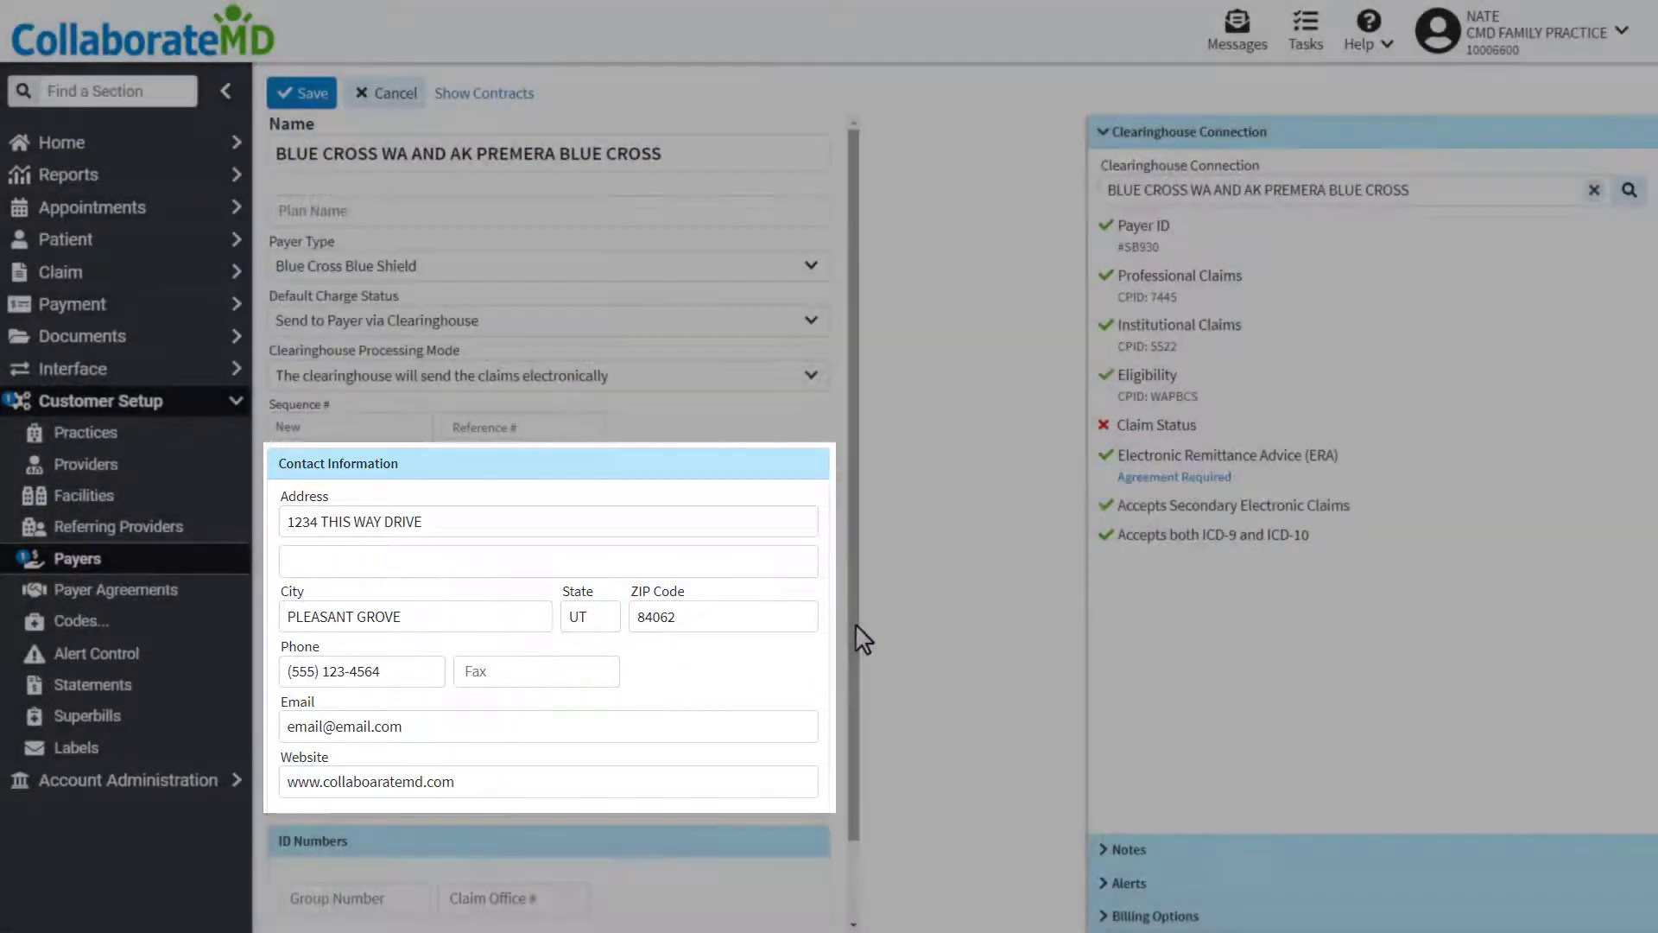
{"action": "left_click_drag", "start_coordinate": [855, 624], "coordinate": [855, 780]}
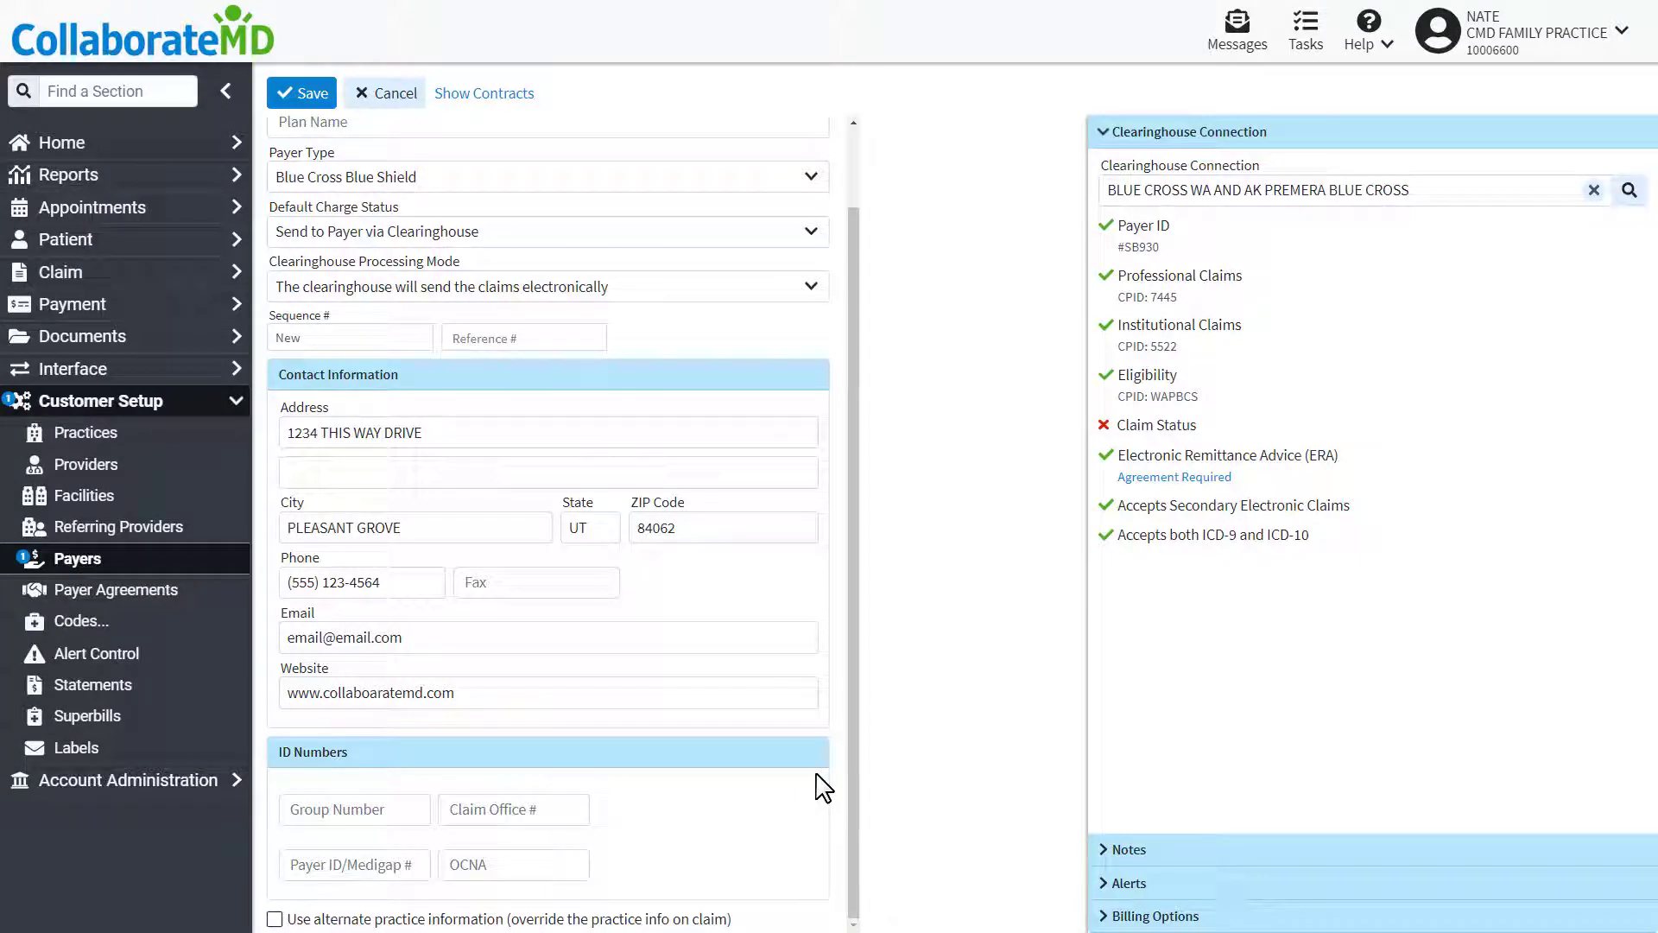
{"action": "left_click", "coordinate": [275, 919]}
{"action": "left_click_drag", "start_coordinate": [853, 638], "coordinate": [849, 894]}
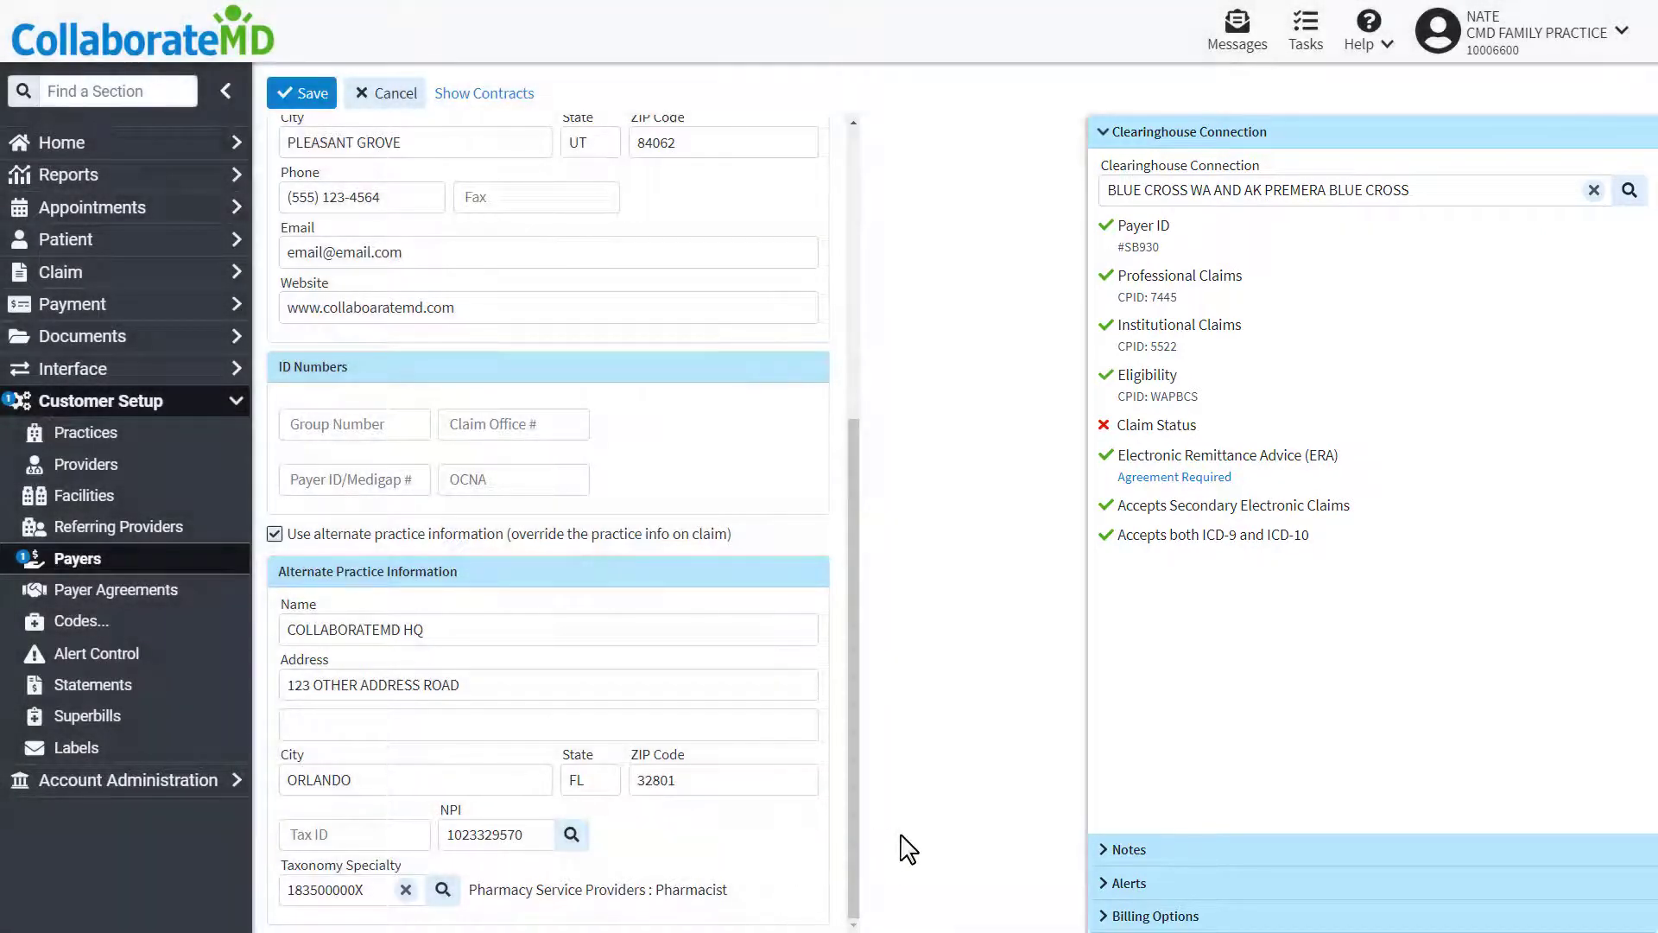
Step: Add the note 'When calling into this payer make sure to have snacks, their wait time is LONG'
{"action": "left_click", "coordinate": [1125, 850]}
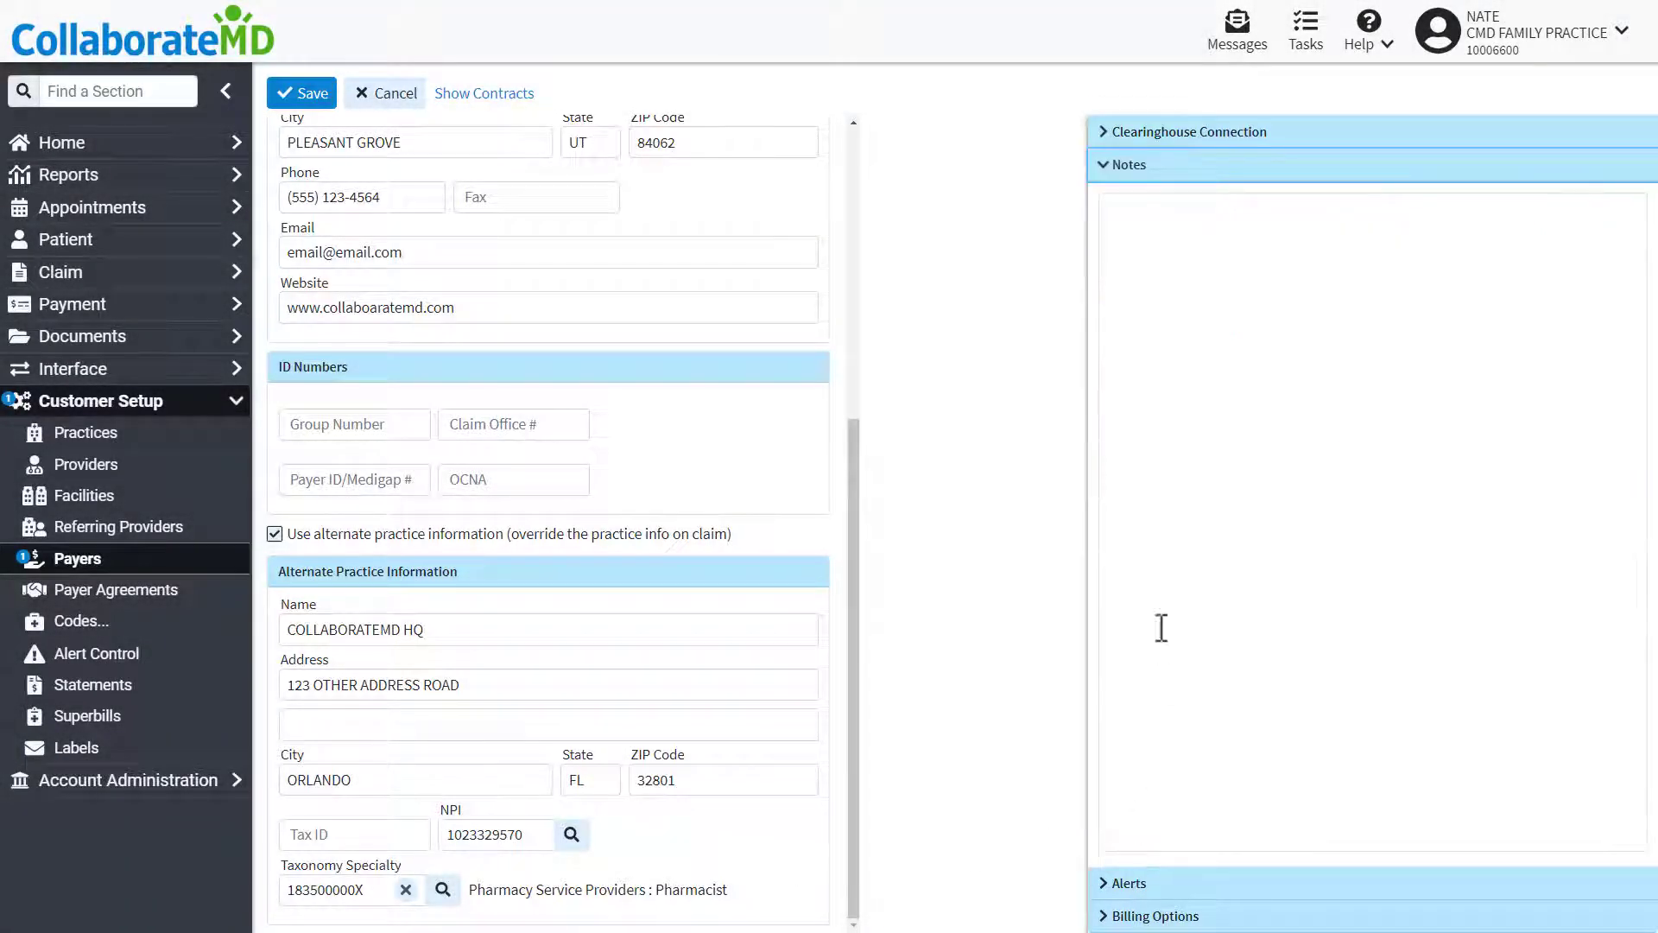
{"action": "left_click", "coordinate": [1162, 440]}
{"action": "type", "text": "When calling into this payer"}
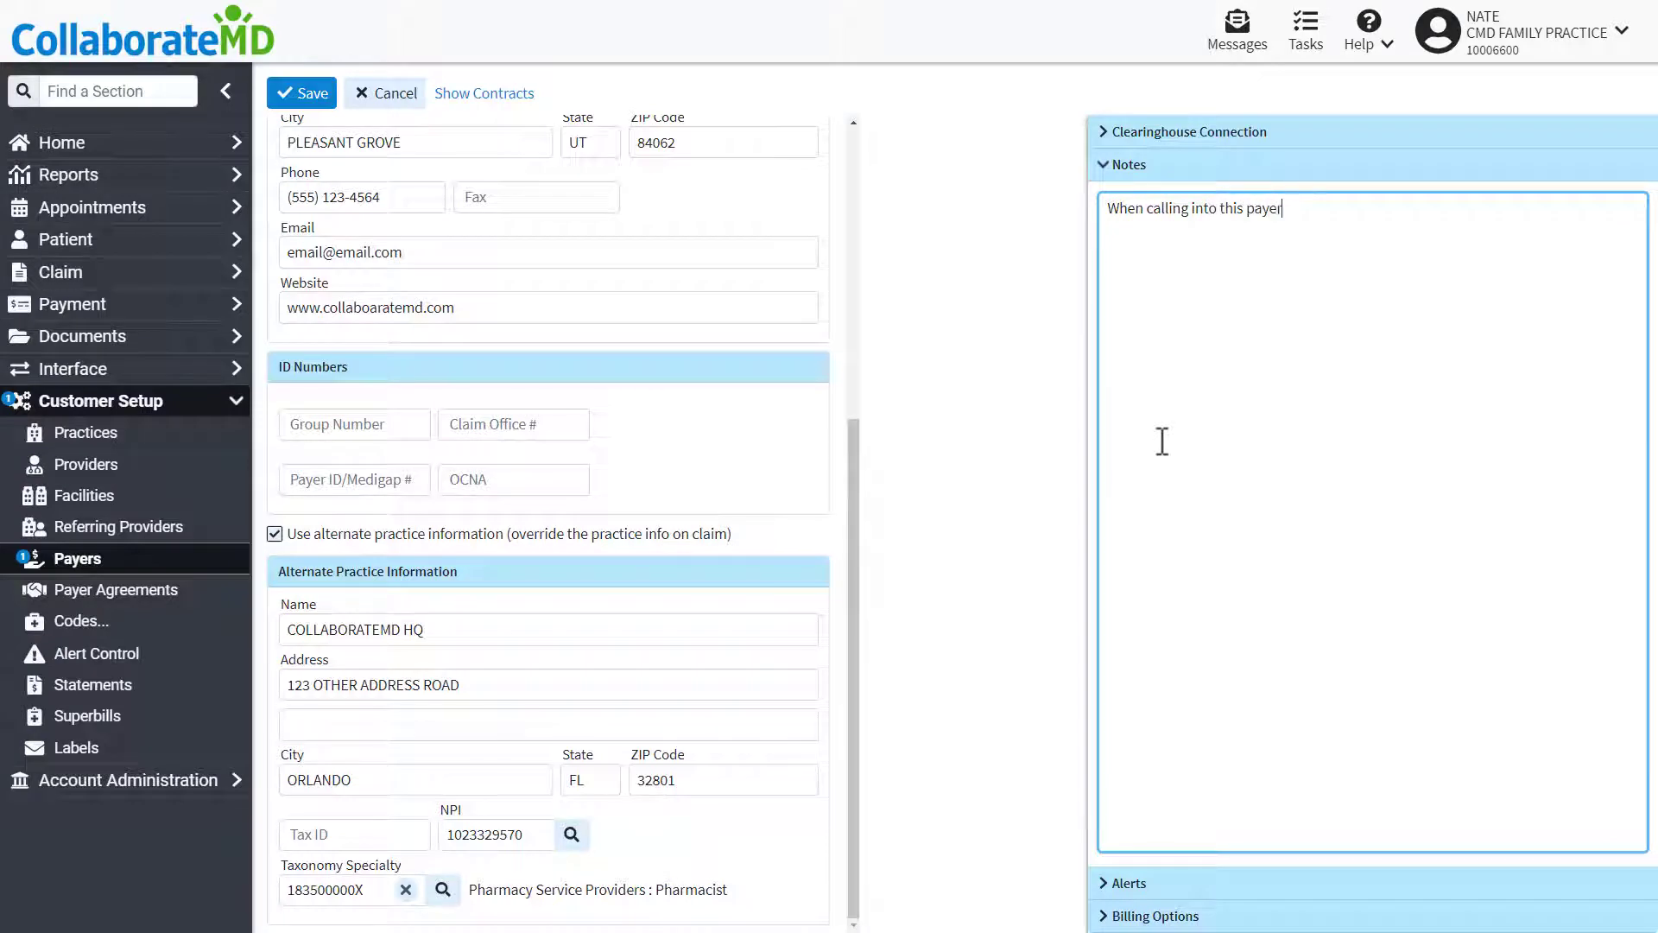
{"action": "type", "text": " make sure to have snacks, t"}
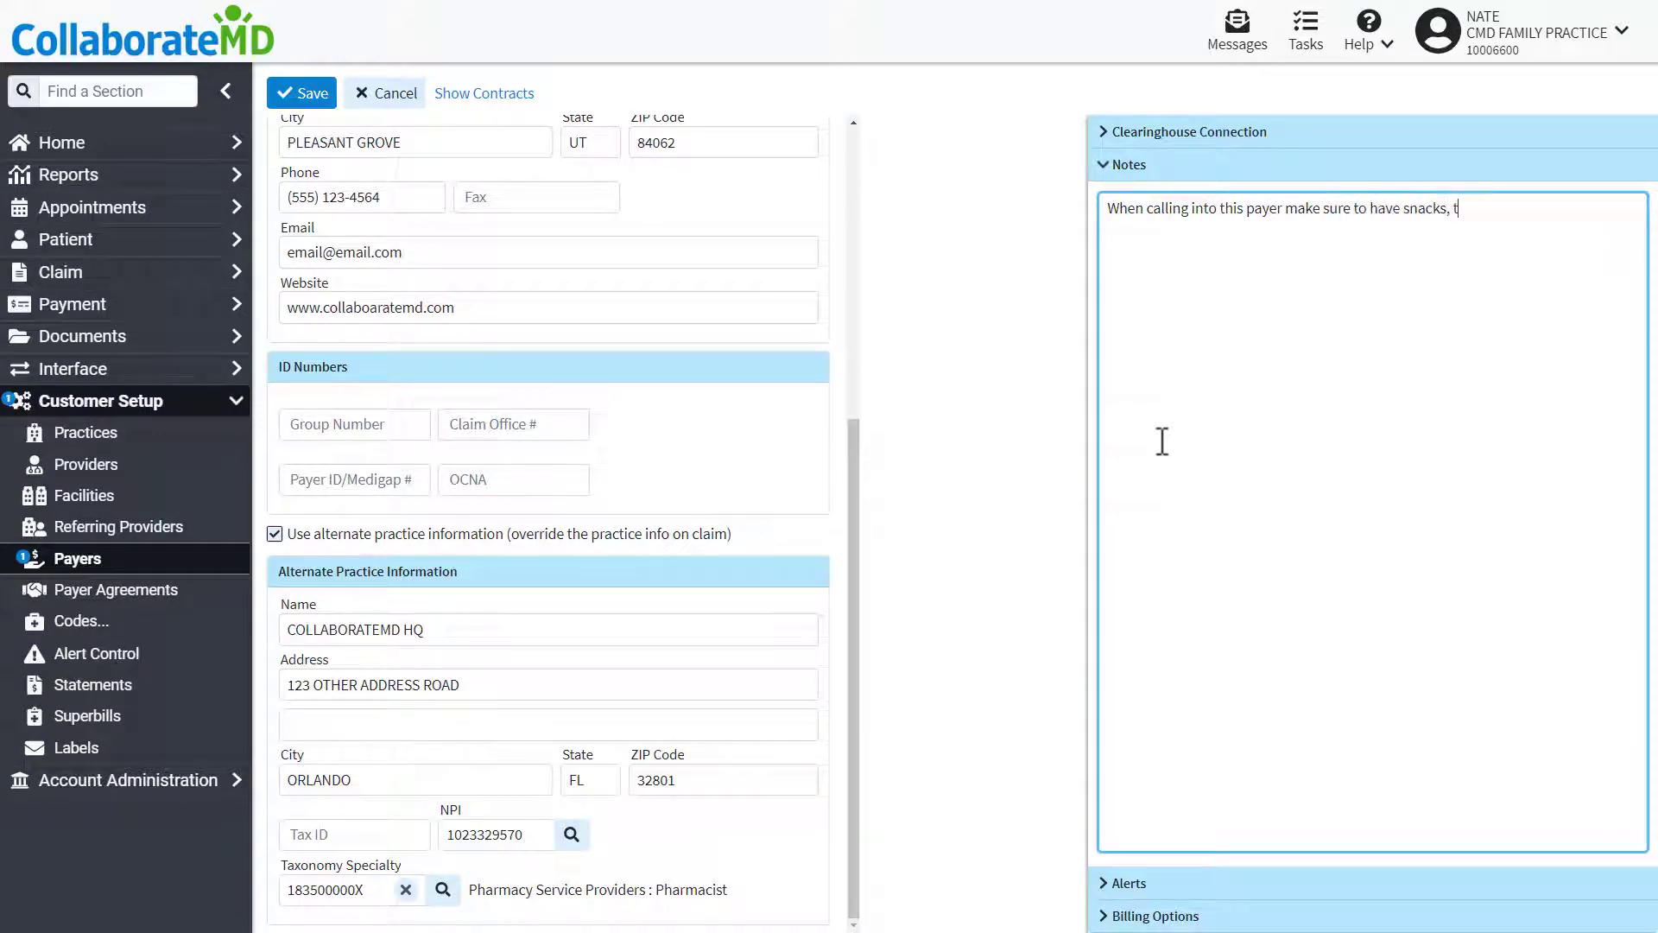
{"action": "type", "text": "heir wait time is LONG"}
Step: Create the alert 'This payer requires the TOS code be set to W', shown in the claim section
{"action": "left_click", "coordinate": [1151, 890]}
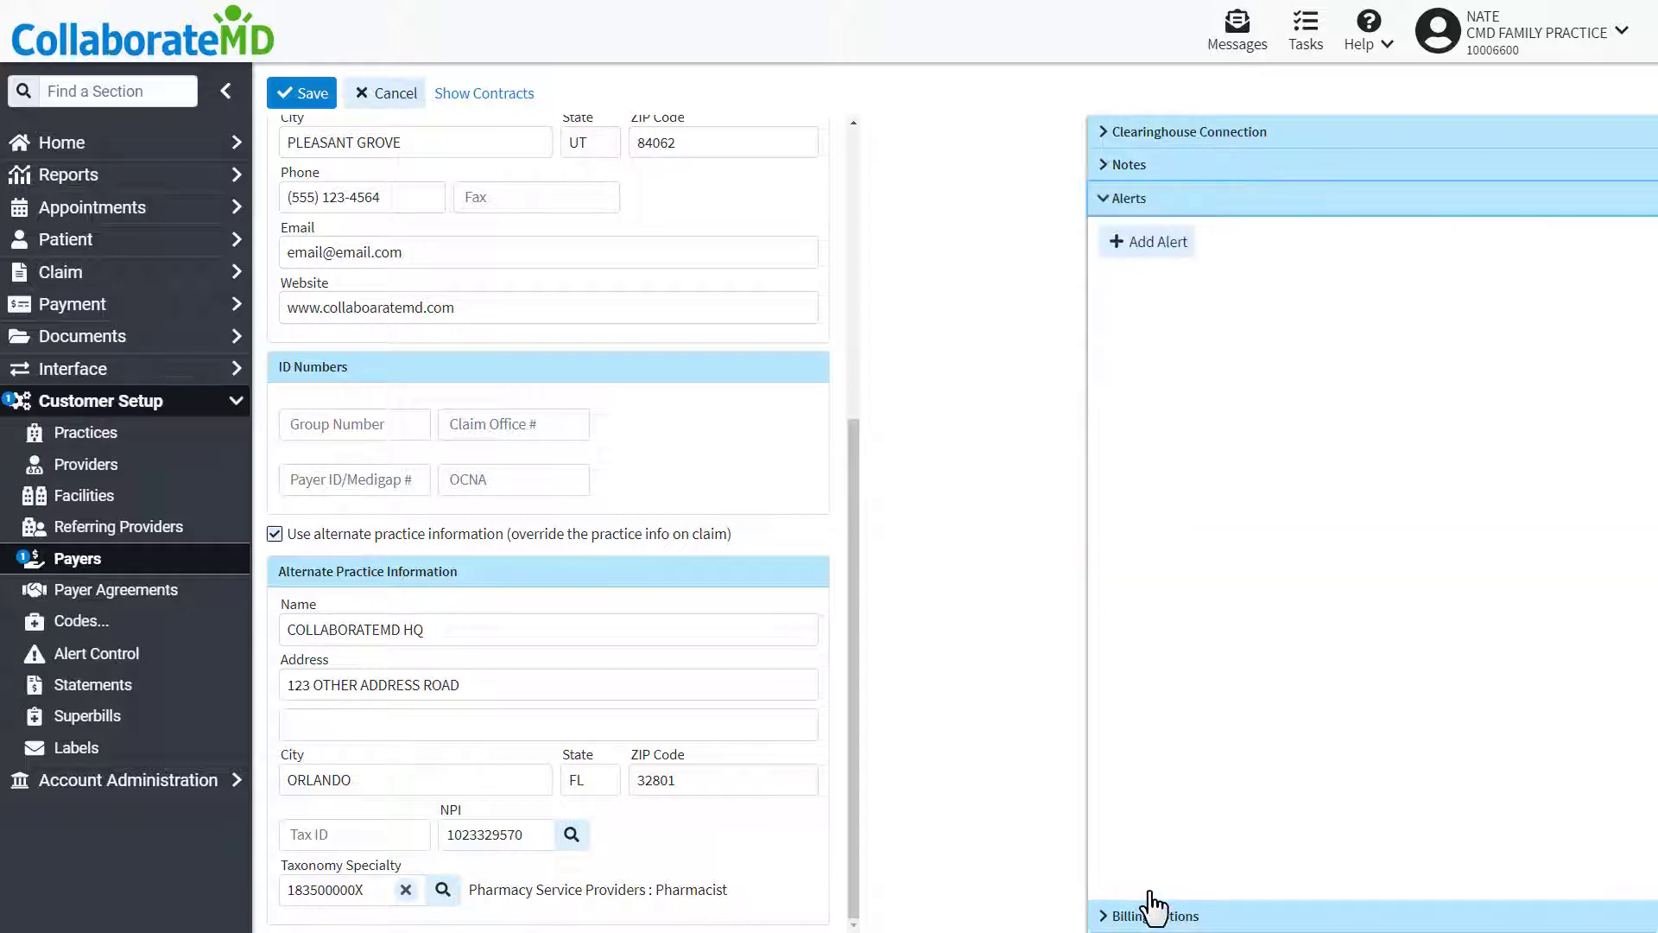
{"action": "left_click", "coordinate": [1146, 252]}
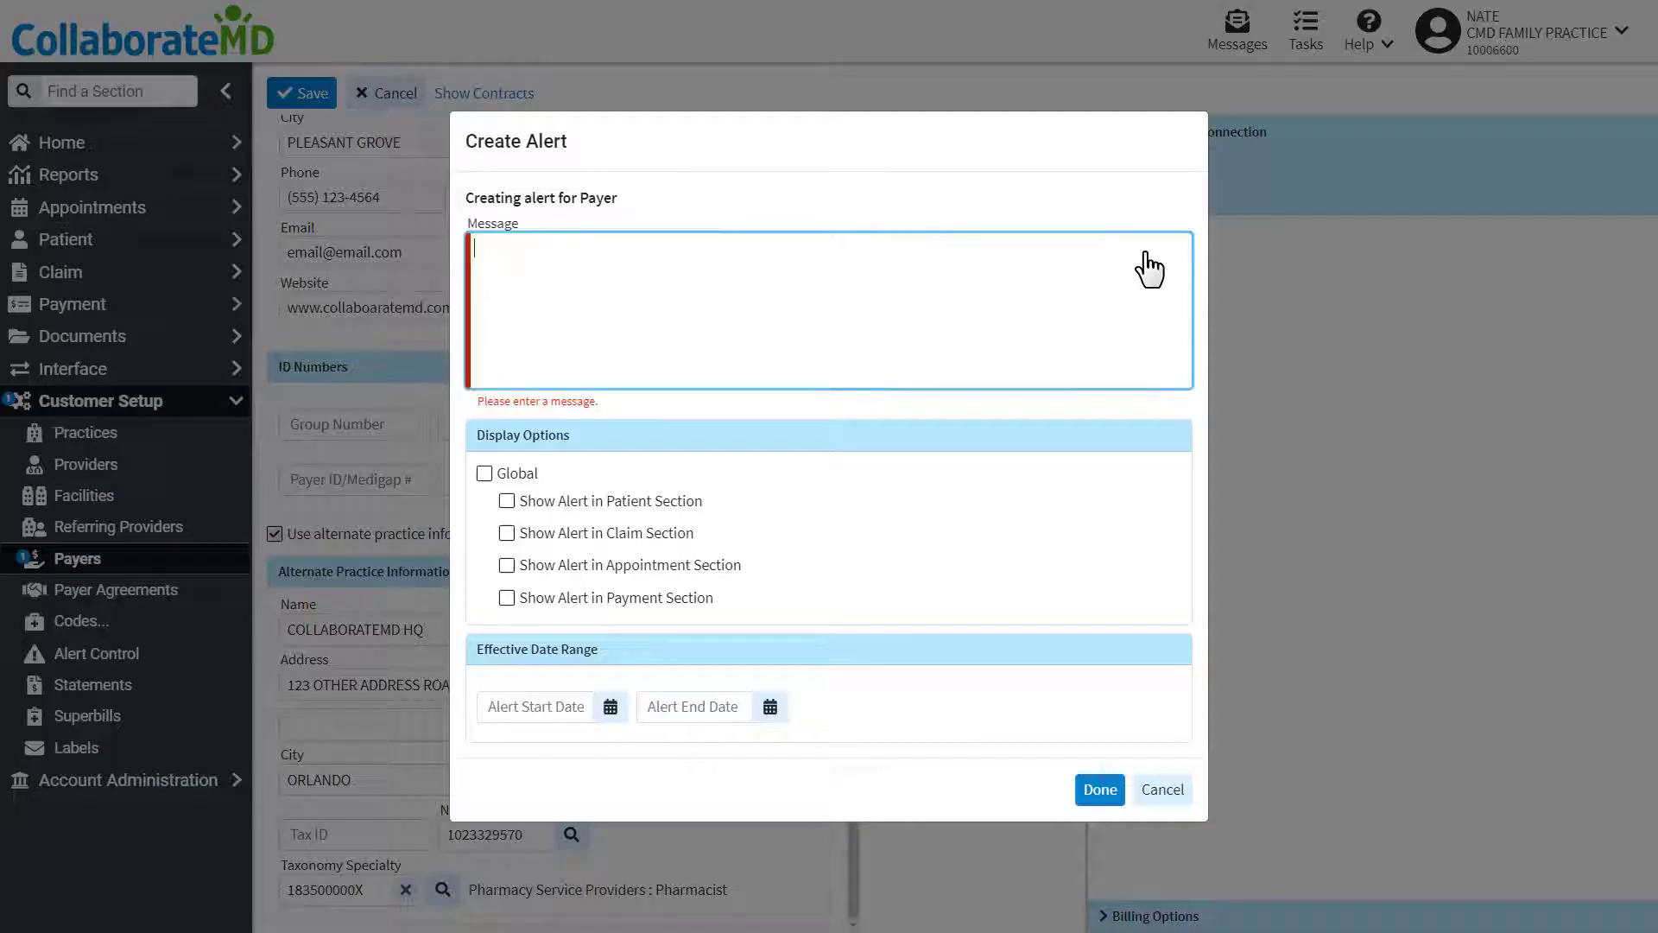
{"action": "type", "text": "This payer requ"}
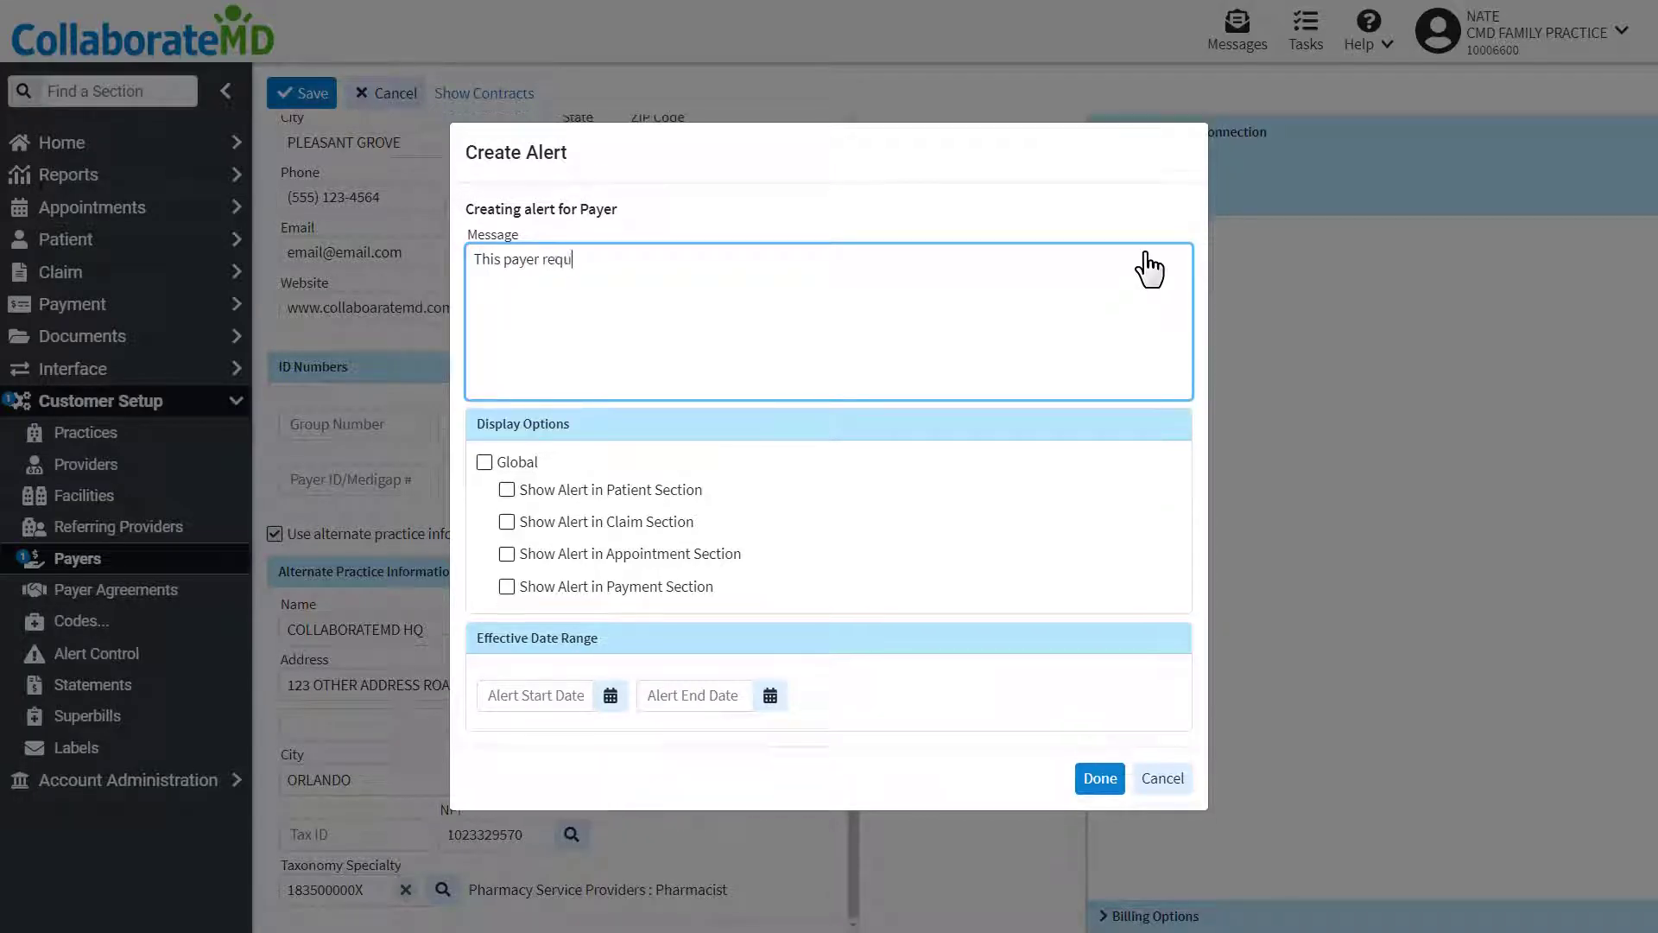
{"action": "type", "text": "ires the TOS code be set "}
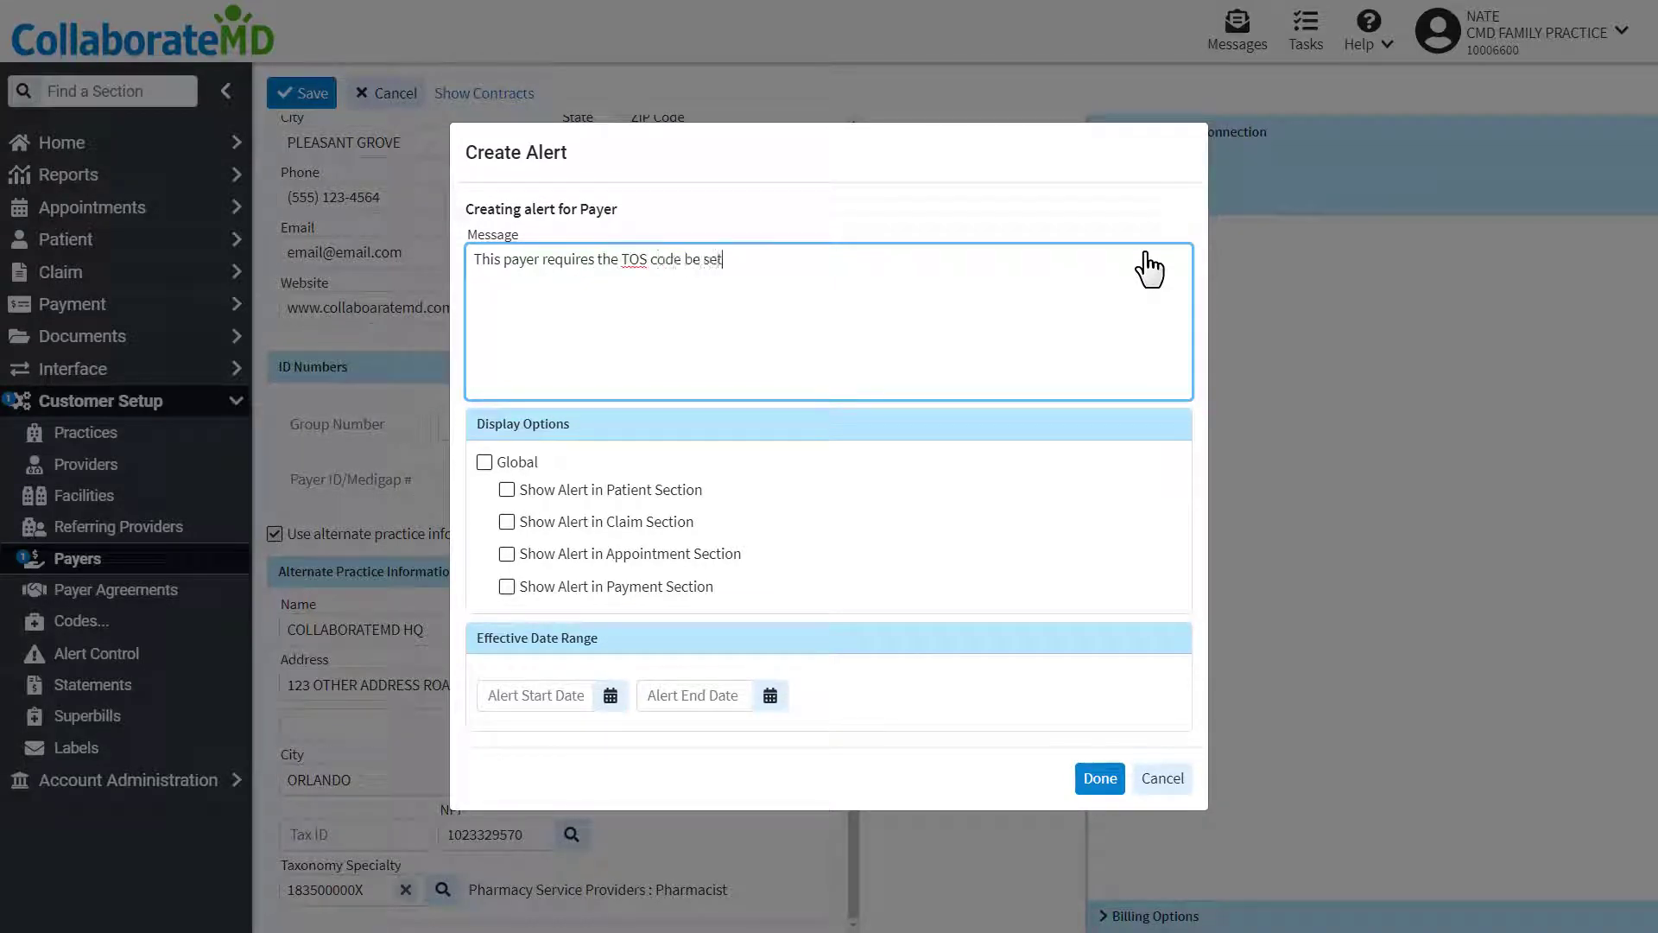
{"action": "type", "text": "to W"}
{"action": "left_click", "coordinate": [509, 521]}
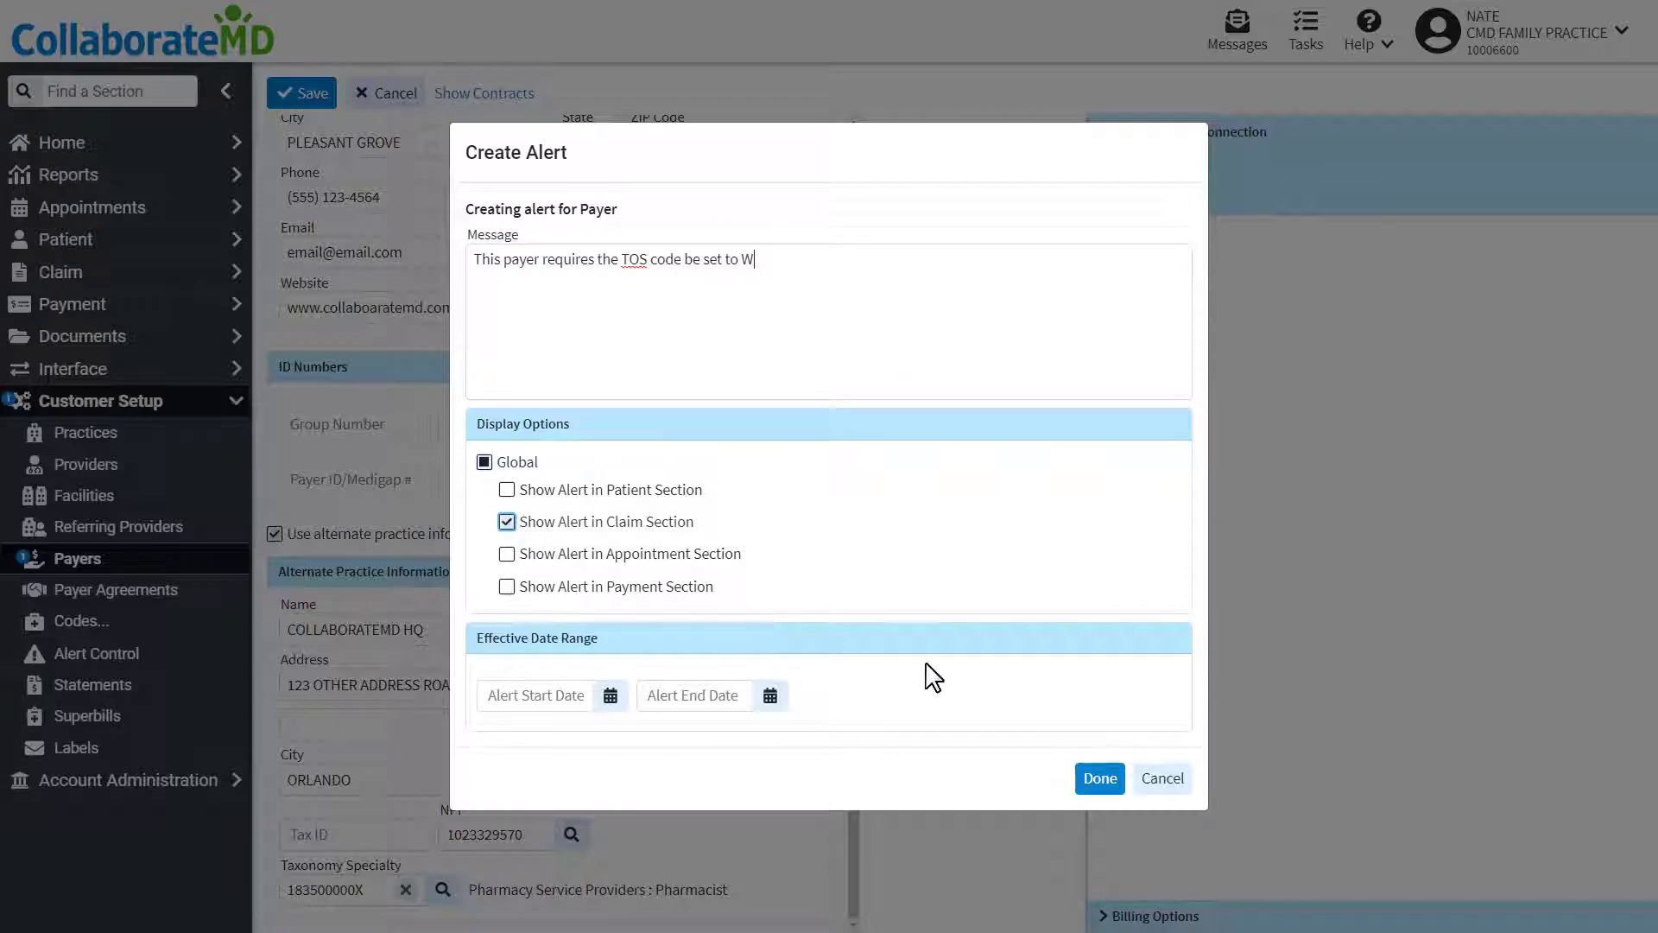
{"action": "left_click", "coordinate": [1101, 780]}
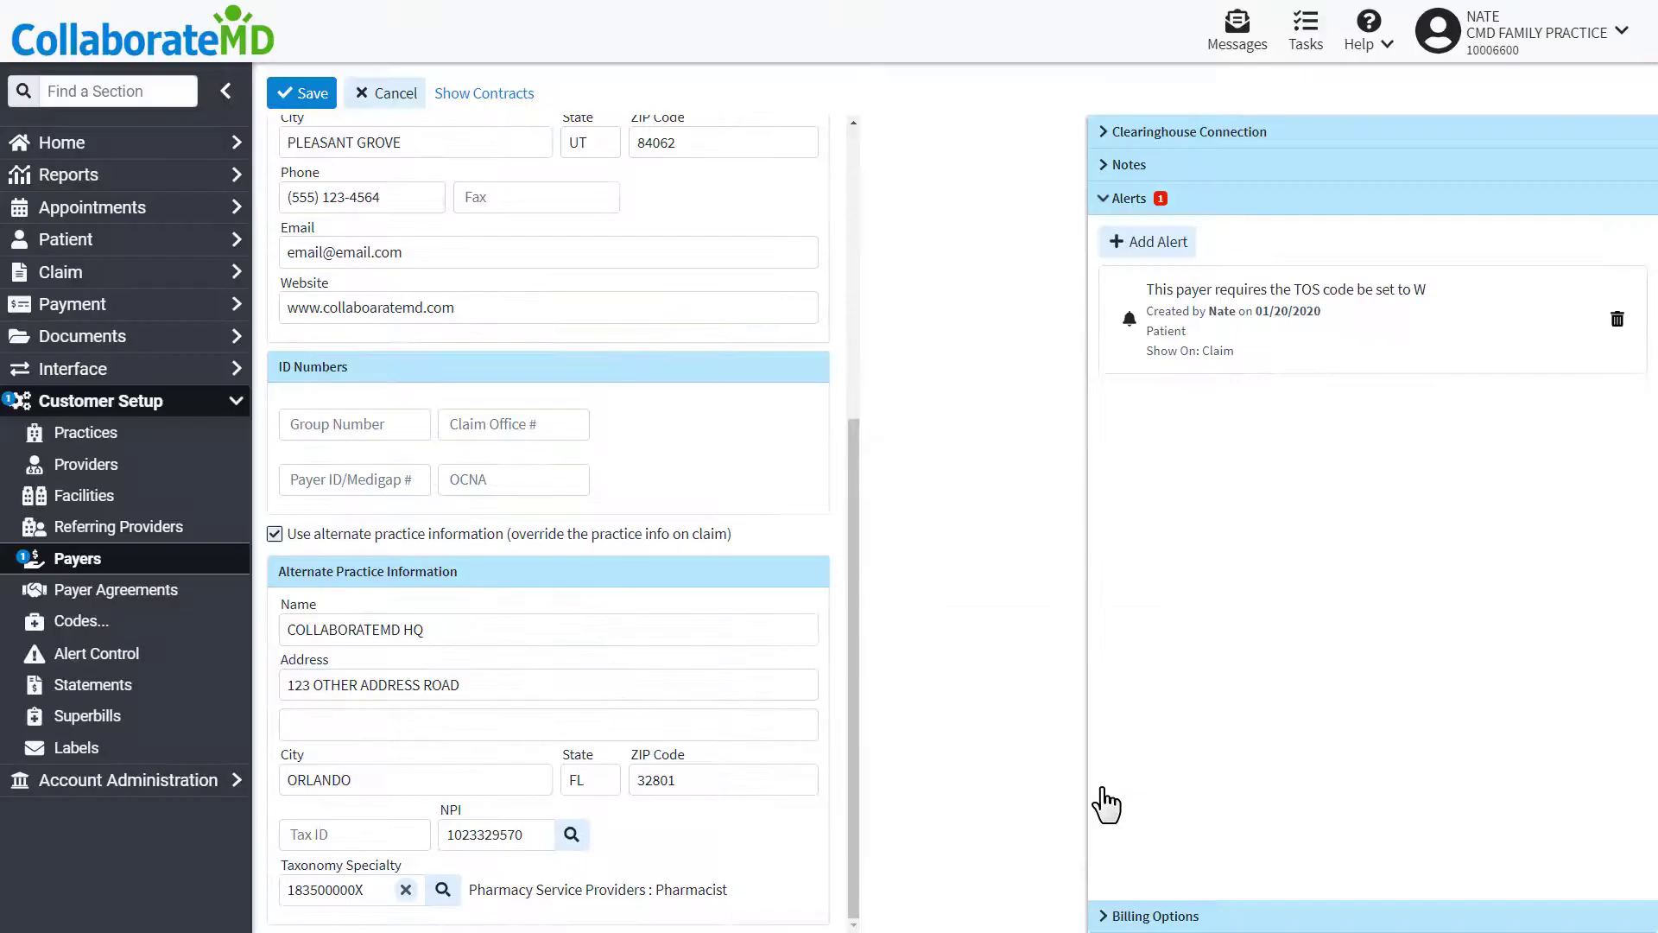
Step: Expand Billing Options and show the Provider-specific settings
{"action": "left_click", "coordinate": [1119, 915]}
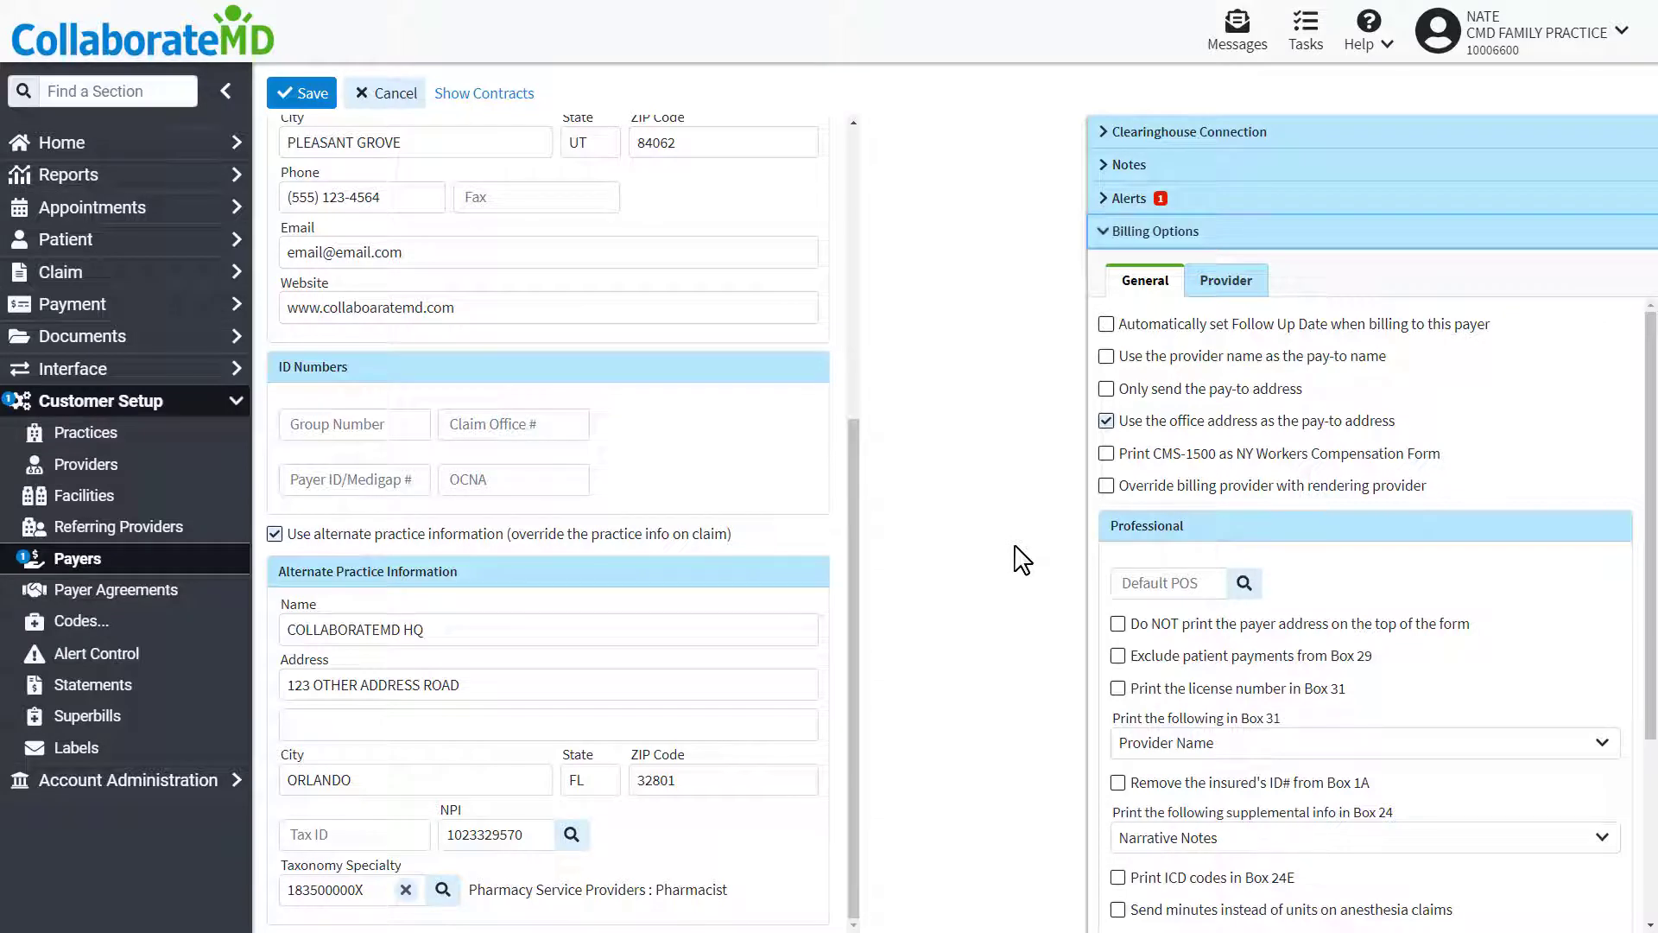
{"action": "left_click", "coordinate": [1238, 284]}
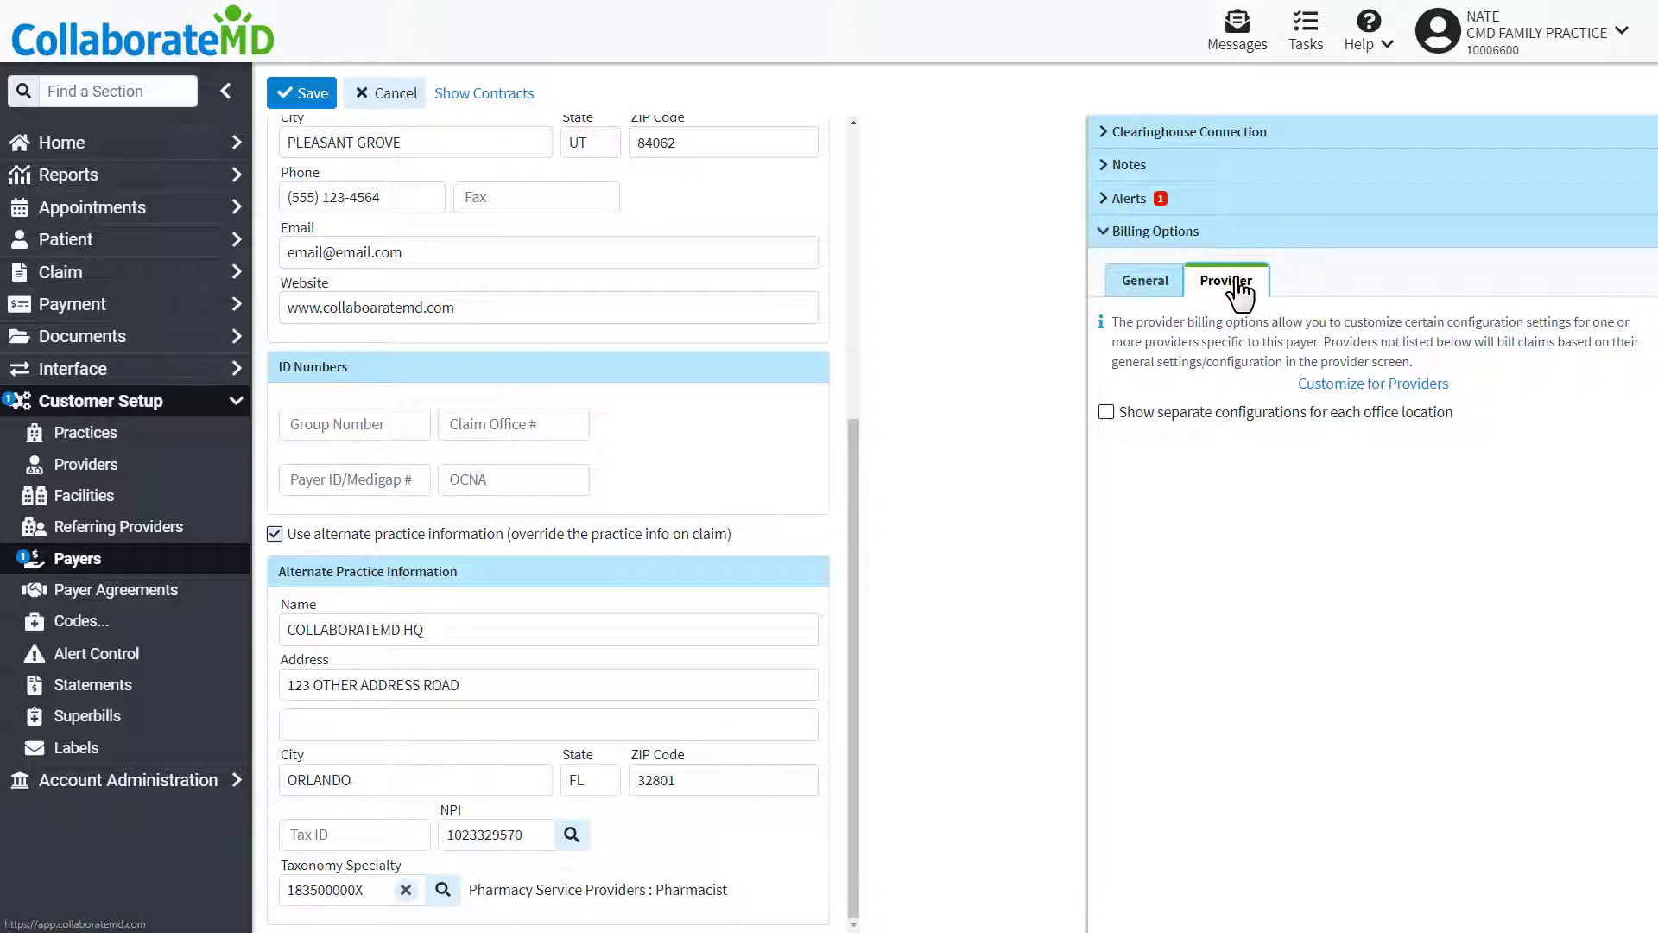
Step: Start a provider billing customization and select the provider for this payer
{"action": "left_click", "coordinate": [1352, 385]}
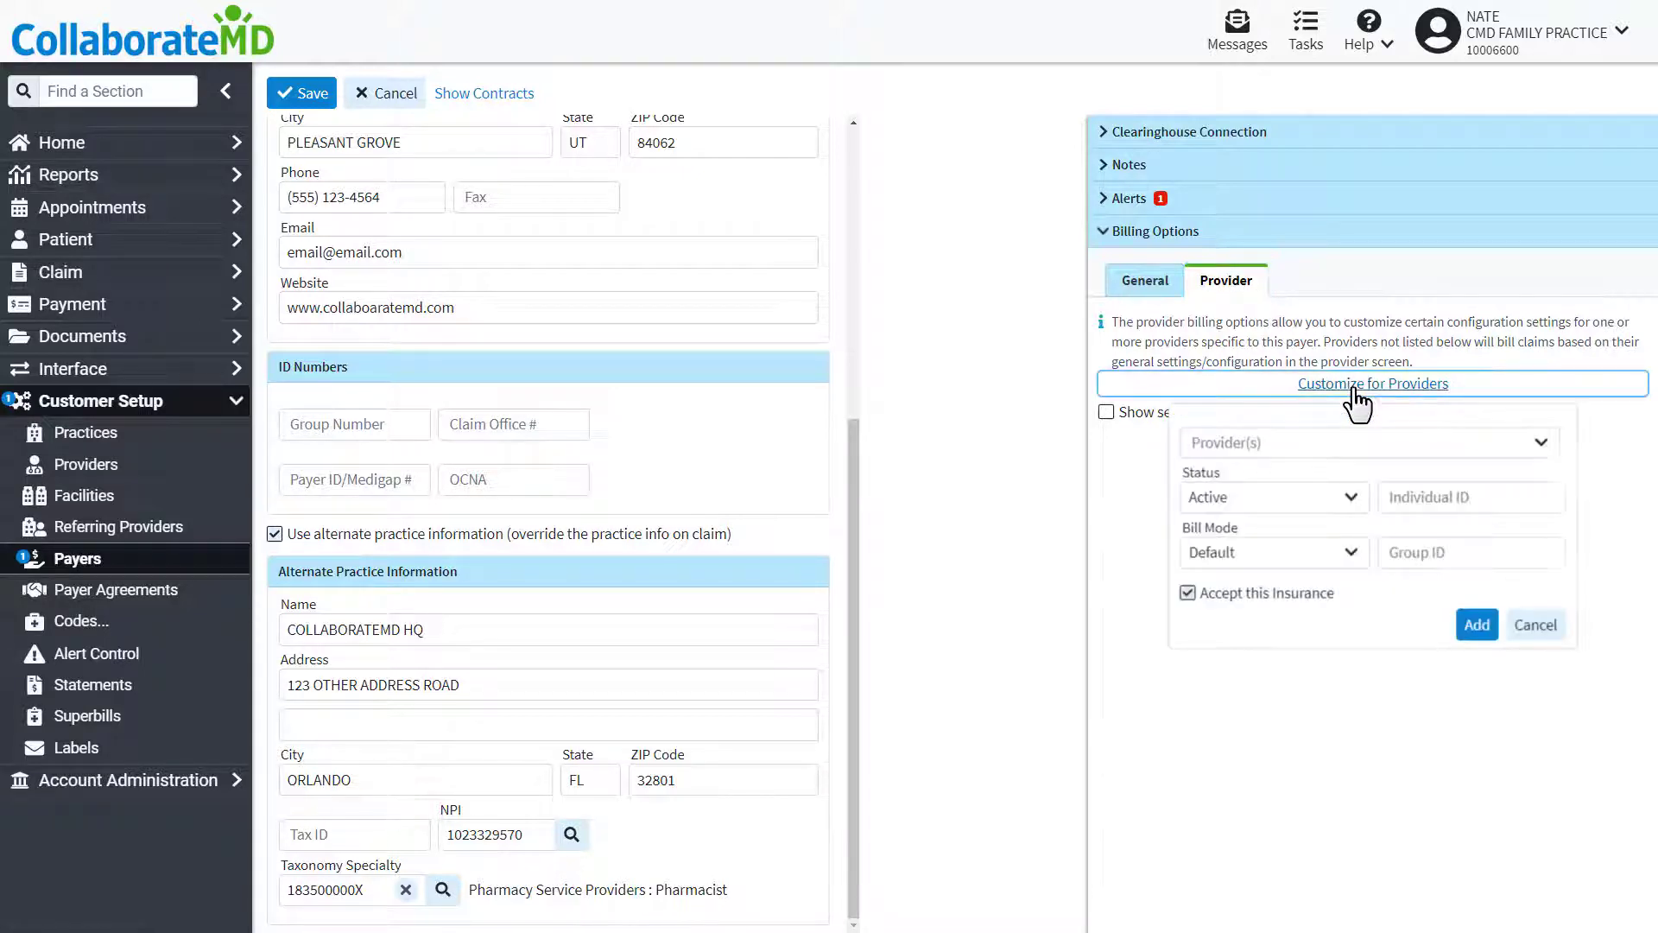
{"action": "left_click", "coordinate": [1293, 458]}
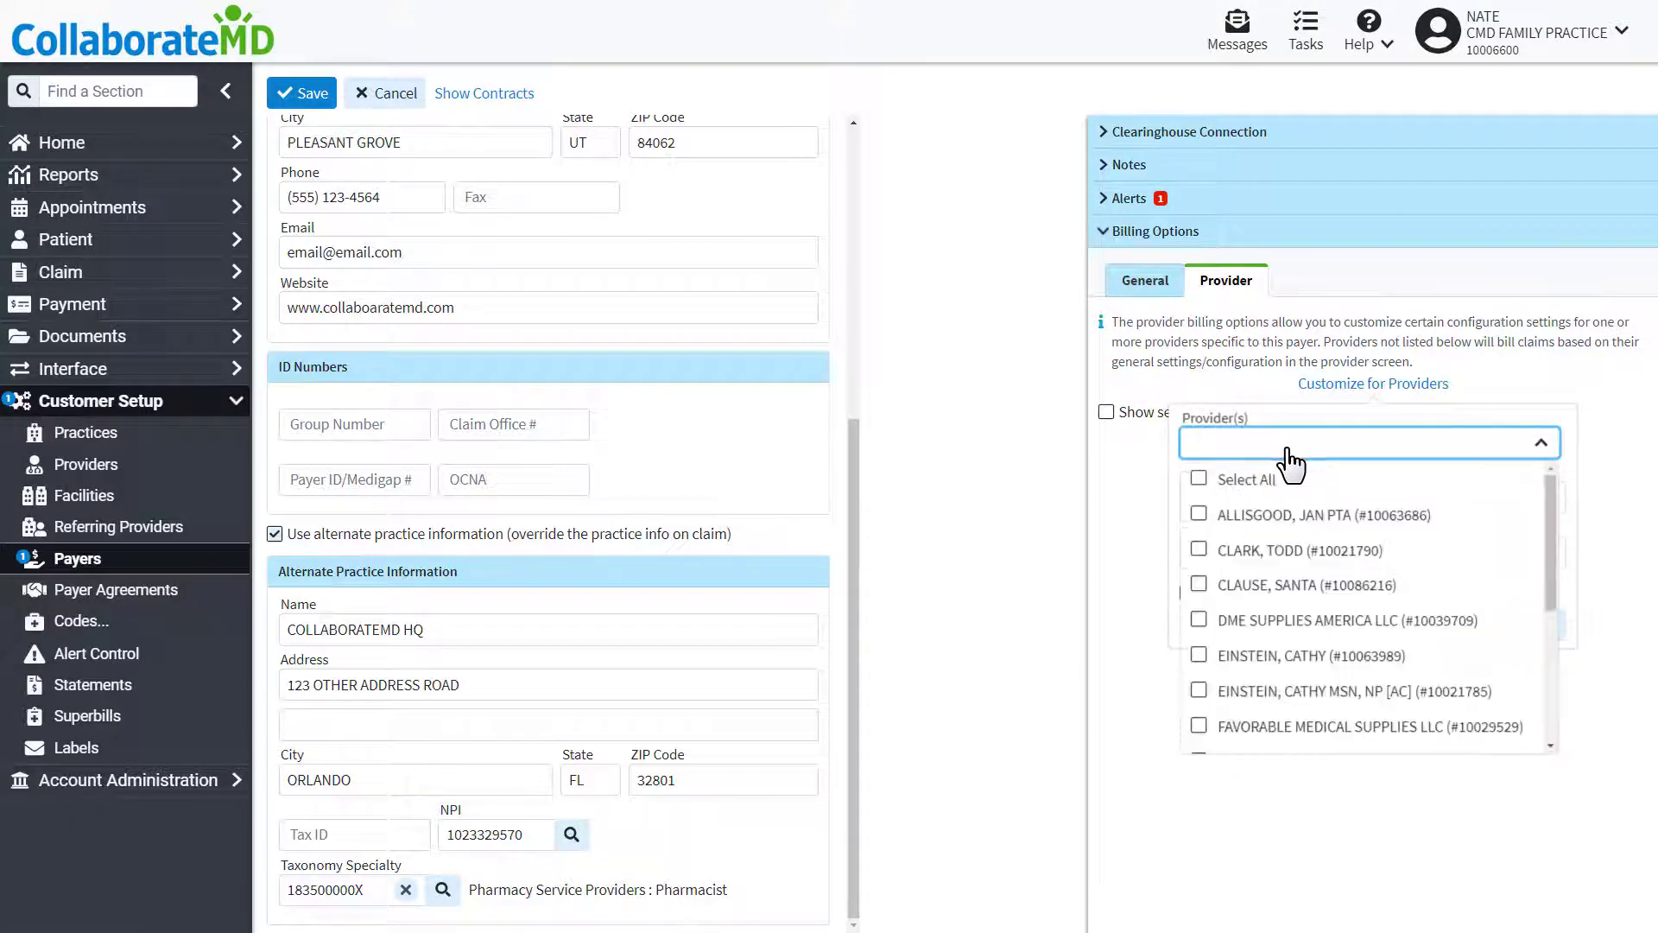
{"action": "left_click", "coordinate": [1296, 666]}
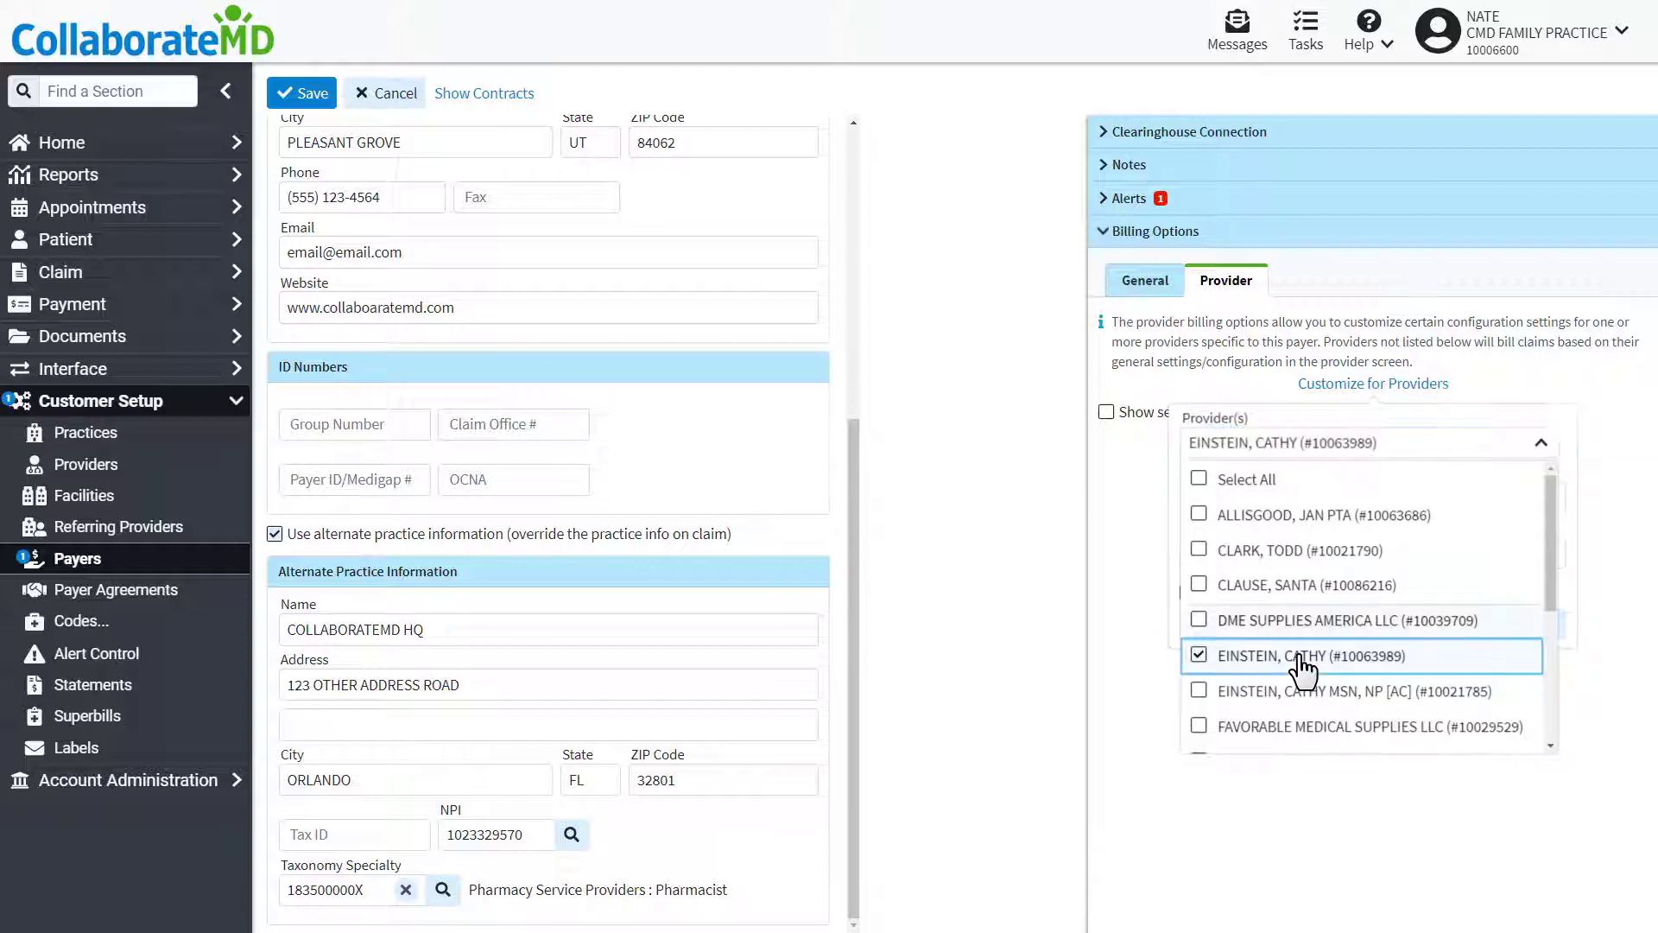
{"action": "left_click", "coordinate": [1139, 529]}
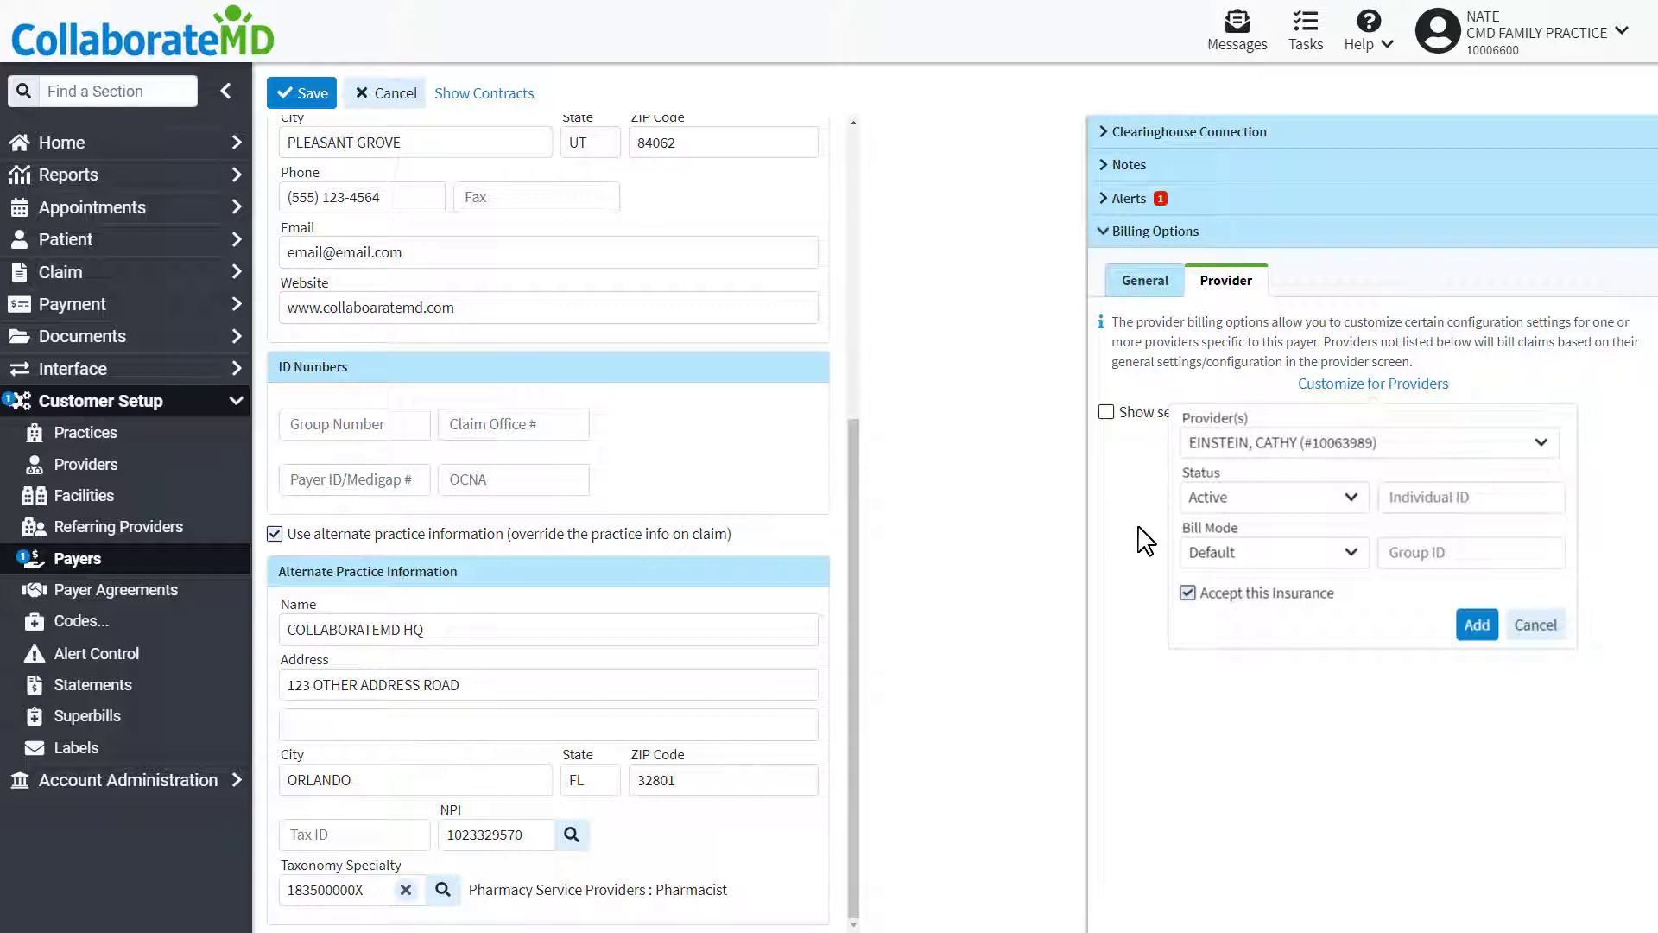
Step: Set bill mode Individual, Individual ID 12345678, Group ID 9876543, and add the customization
{"action": "left_click", "coordinate": [1245, 560]}
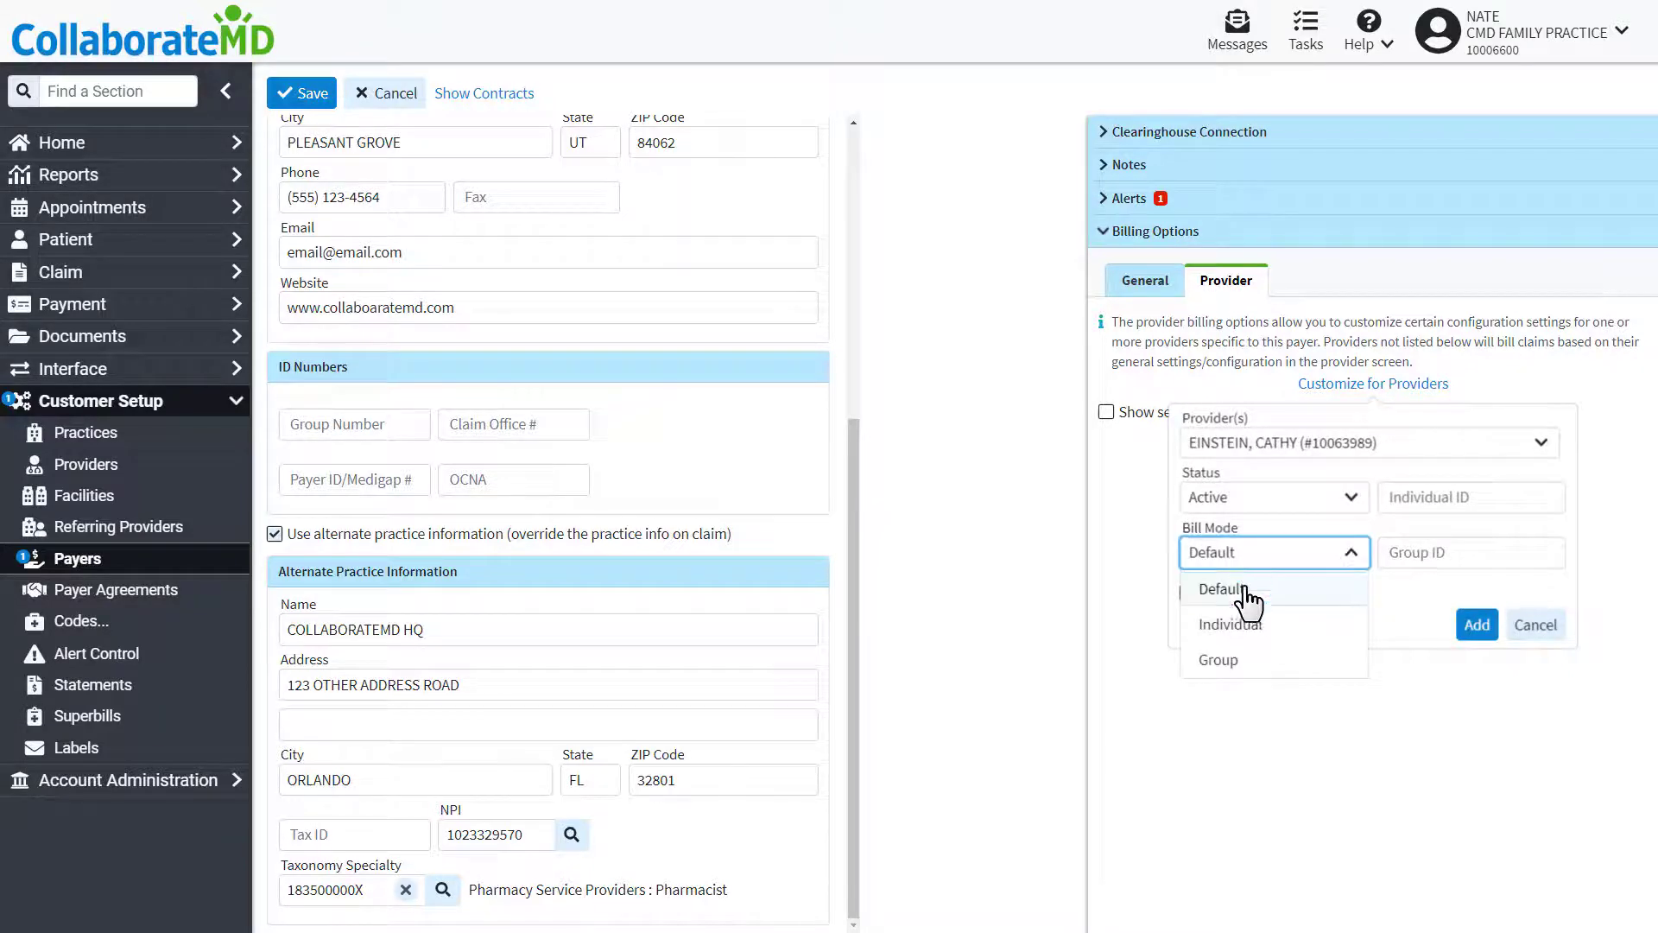
{"action": "left_click", "coordinate": [1242, 625]}
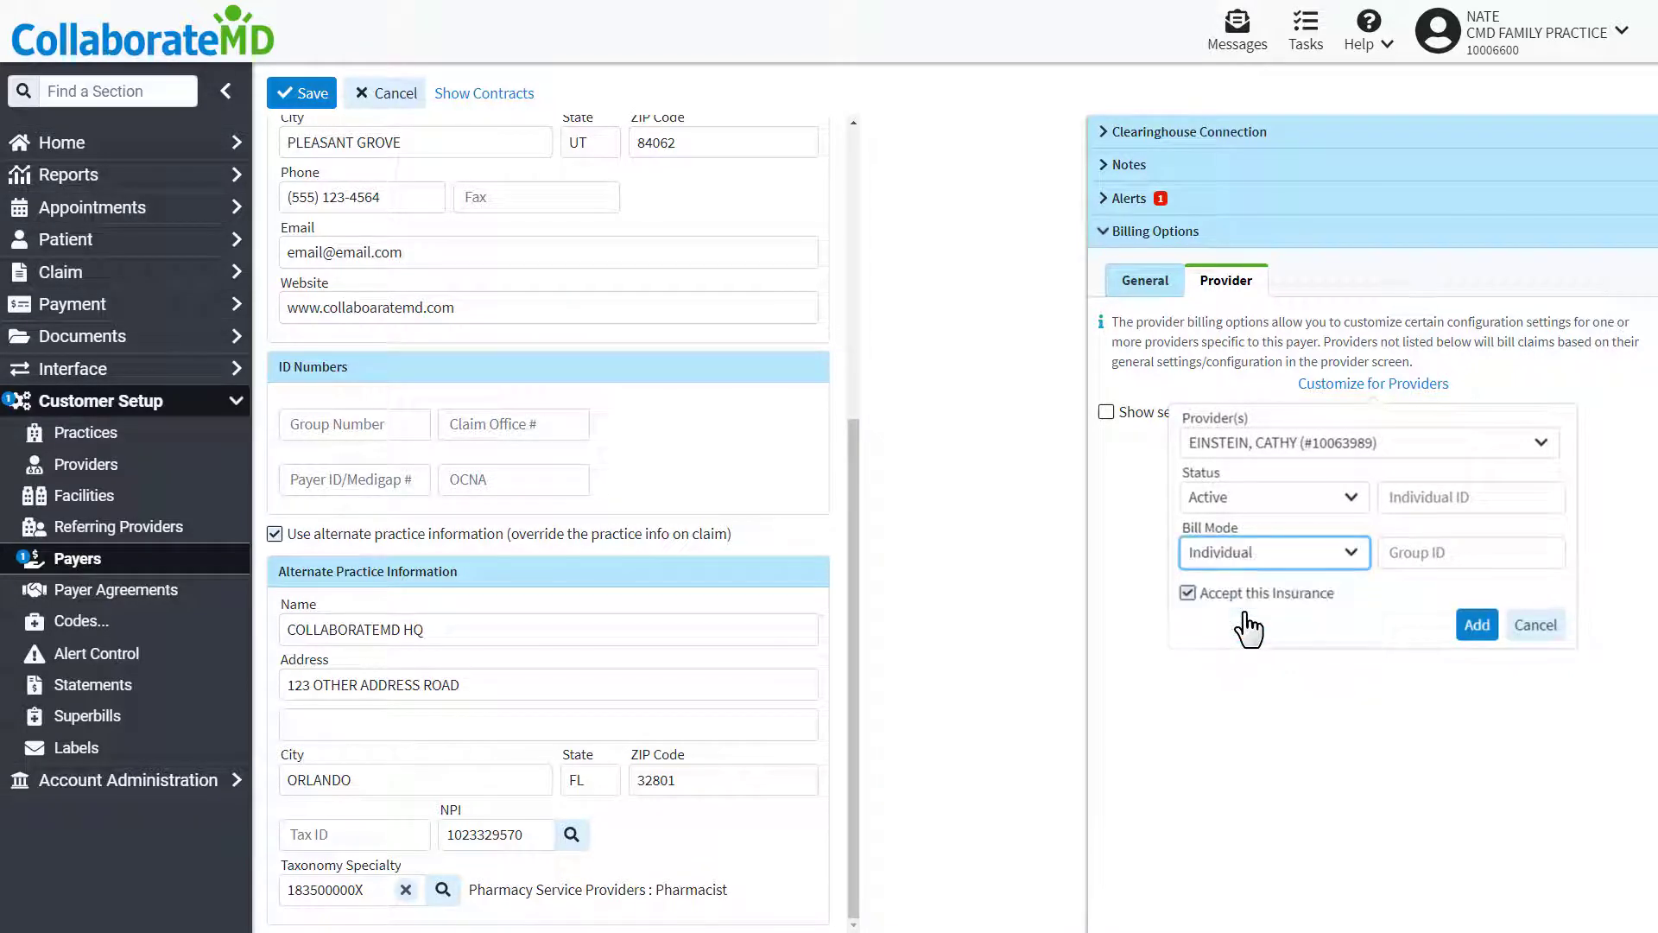
{"action": "left_click", "coordinate": [1400, 501]}
{"action": "type", "text": "12345"}
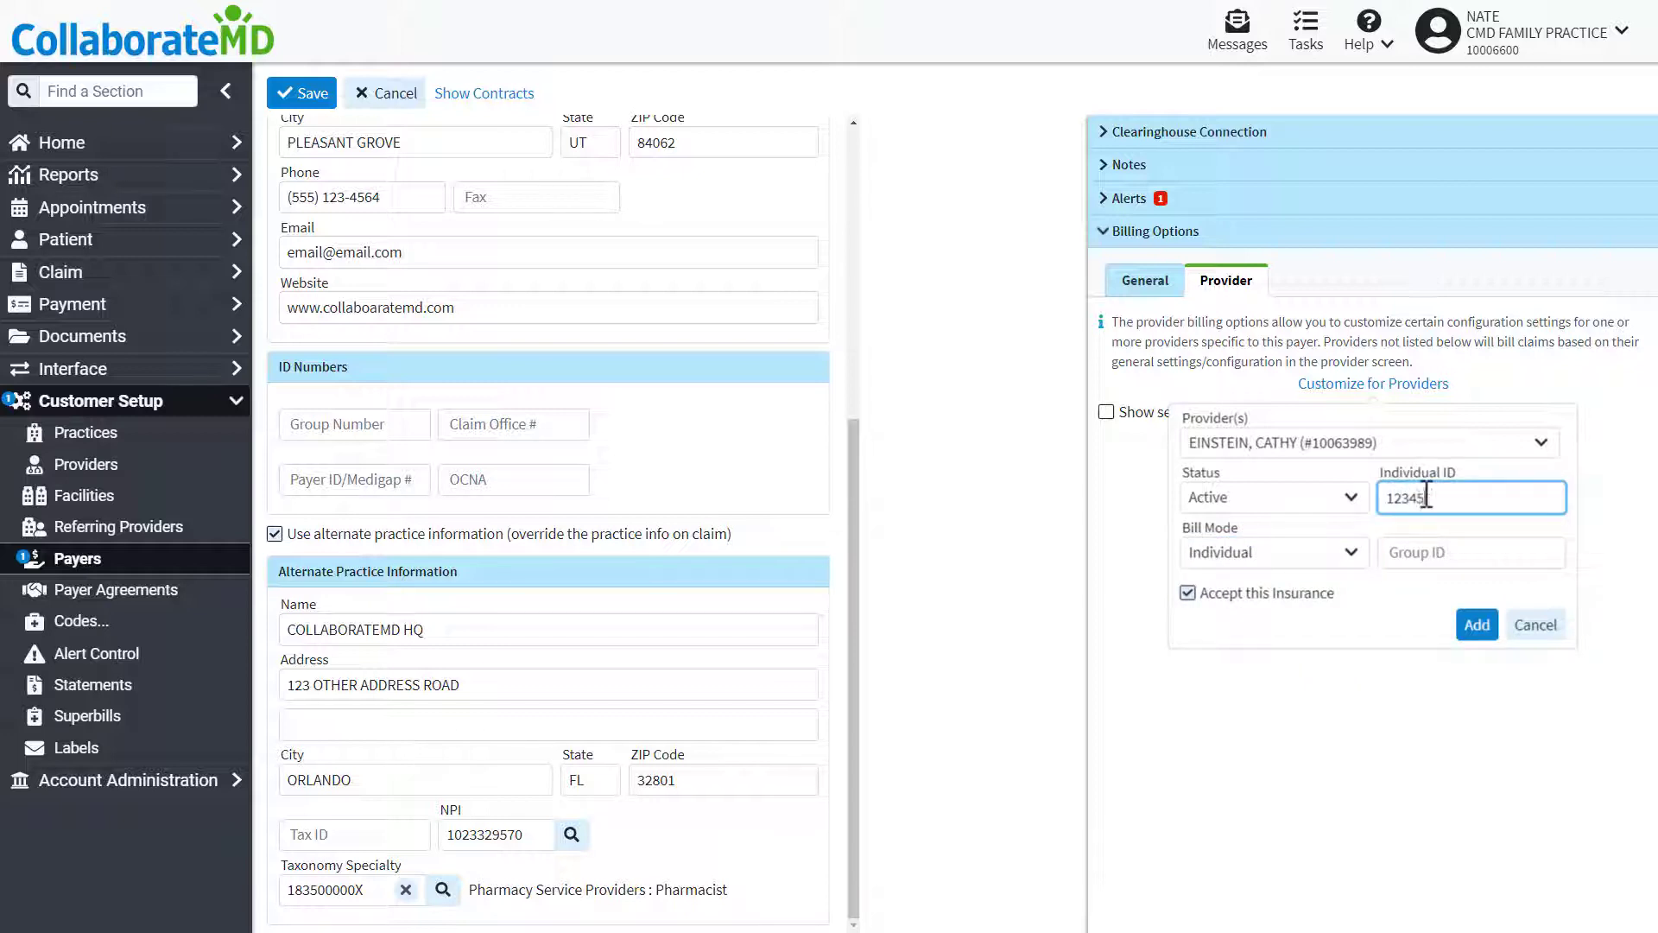
{"action": "type", "text": "6789"}
{"action": "left_click", "coordinate": [1425, 549]}
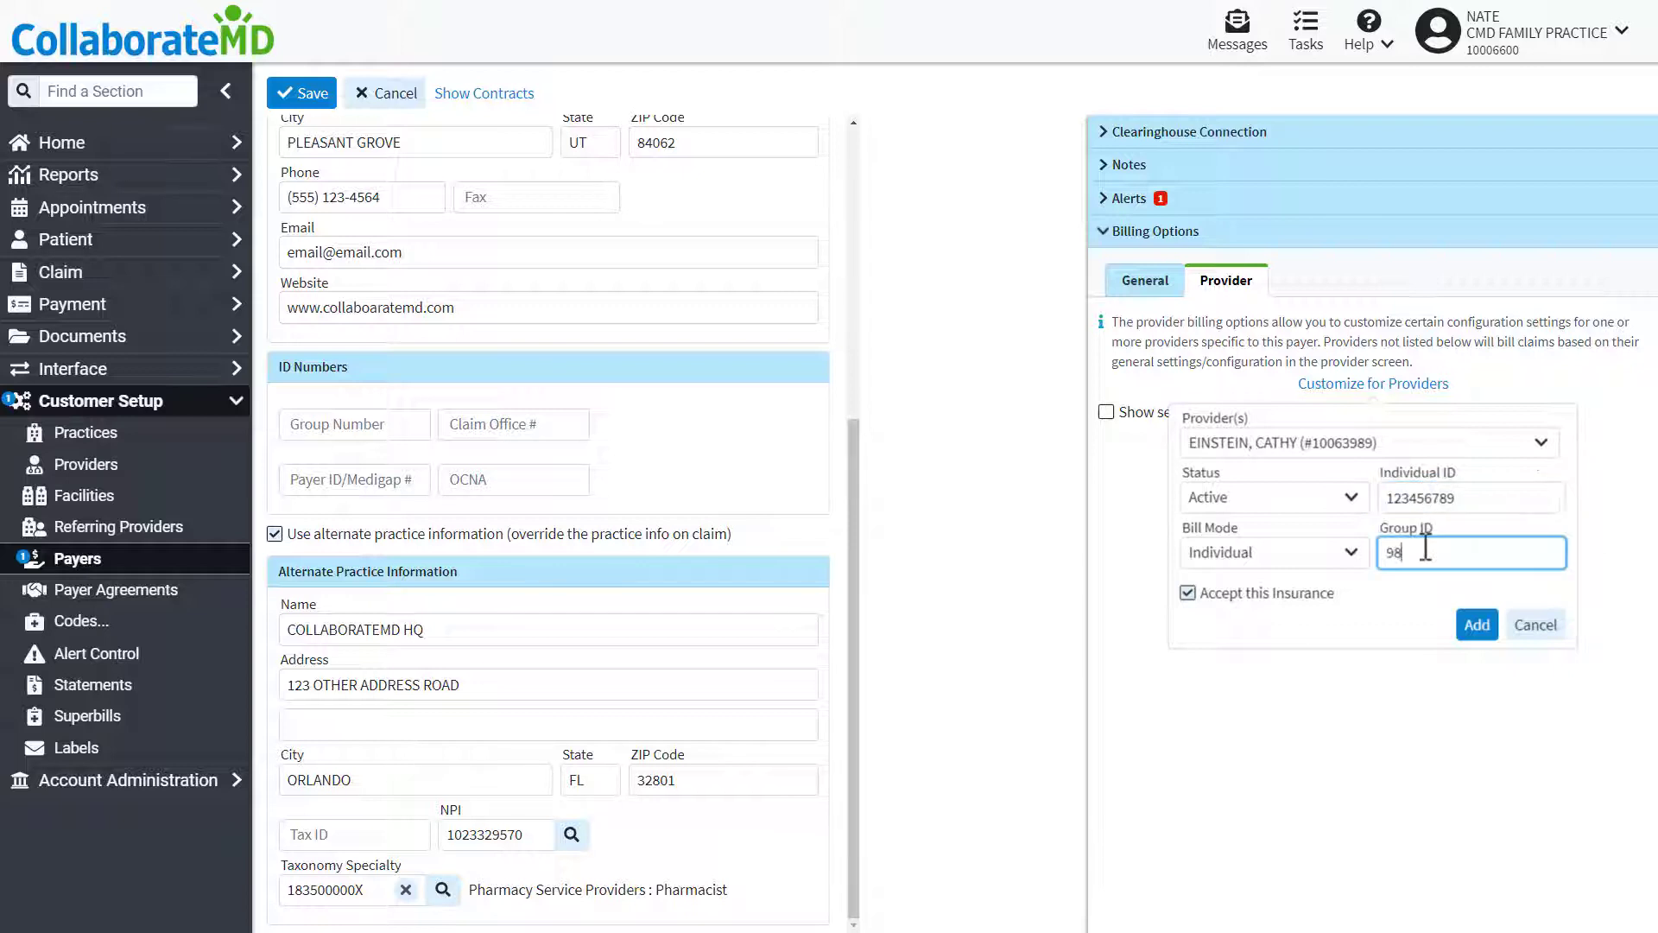
{"action": "type", "text": "9876543210"}
{"action": "left_click", "coordinate": [1446, 620]}
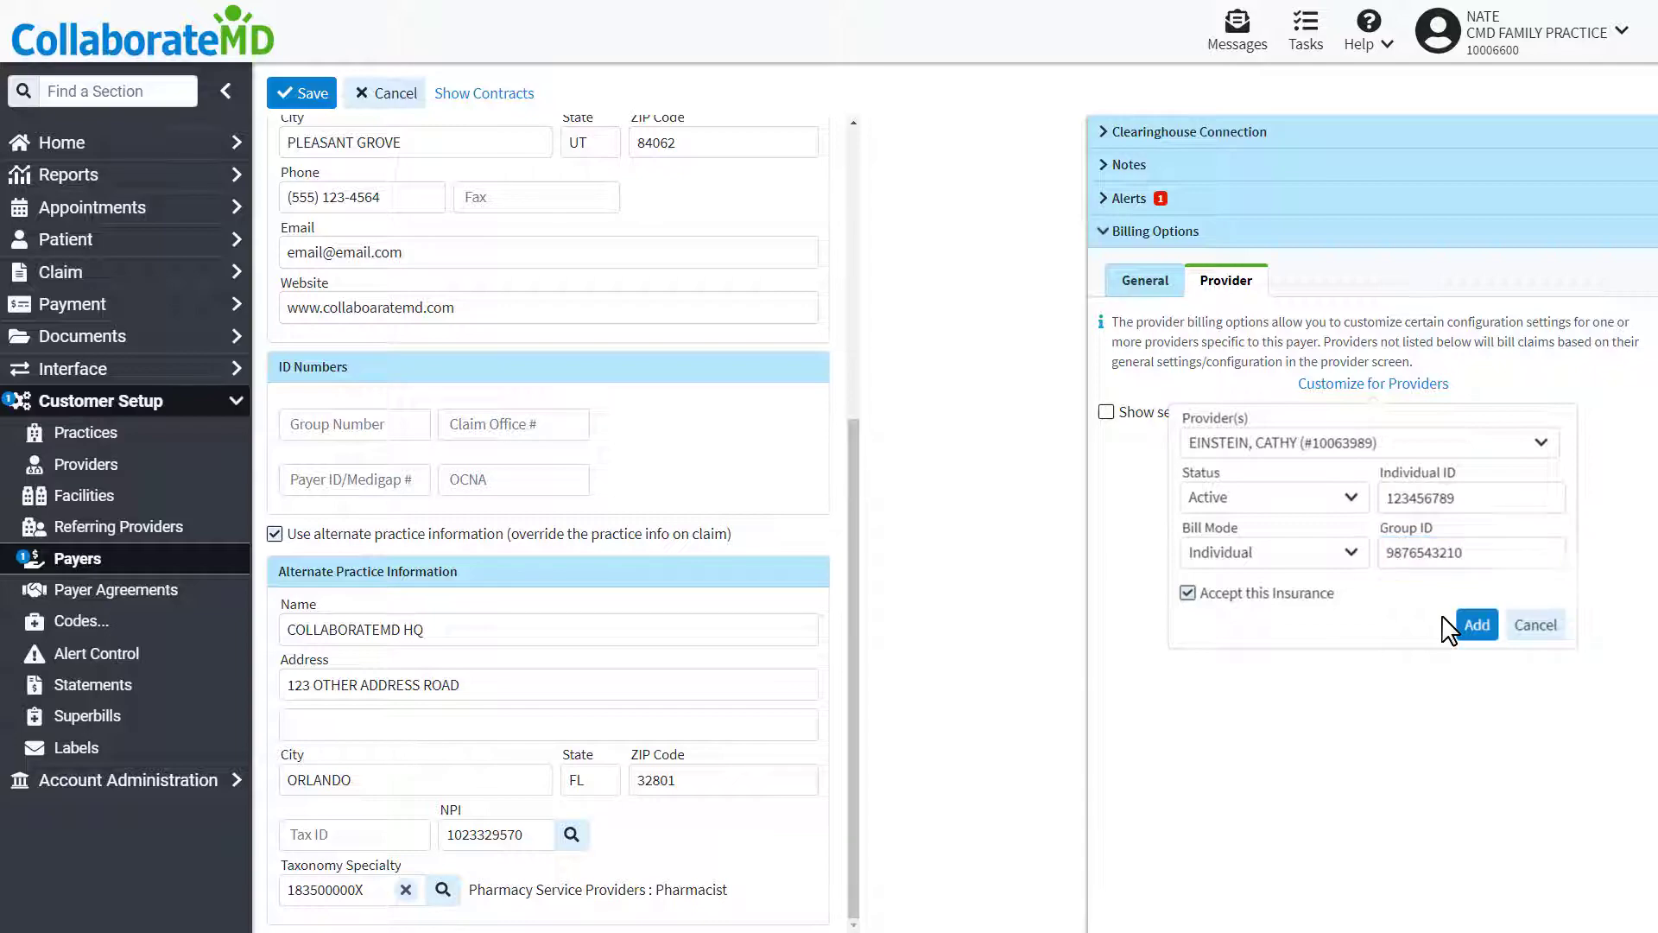
{"action": "left_click", "coordinate": [1476, 627]}
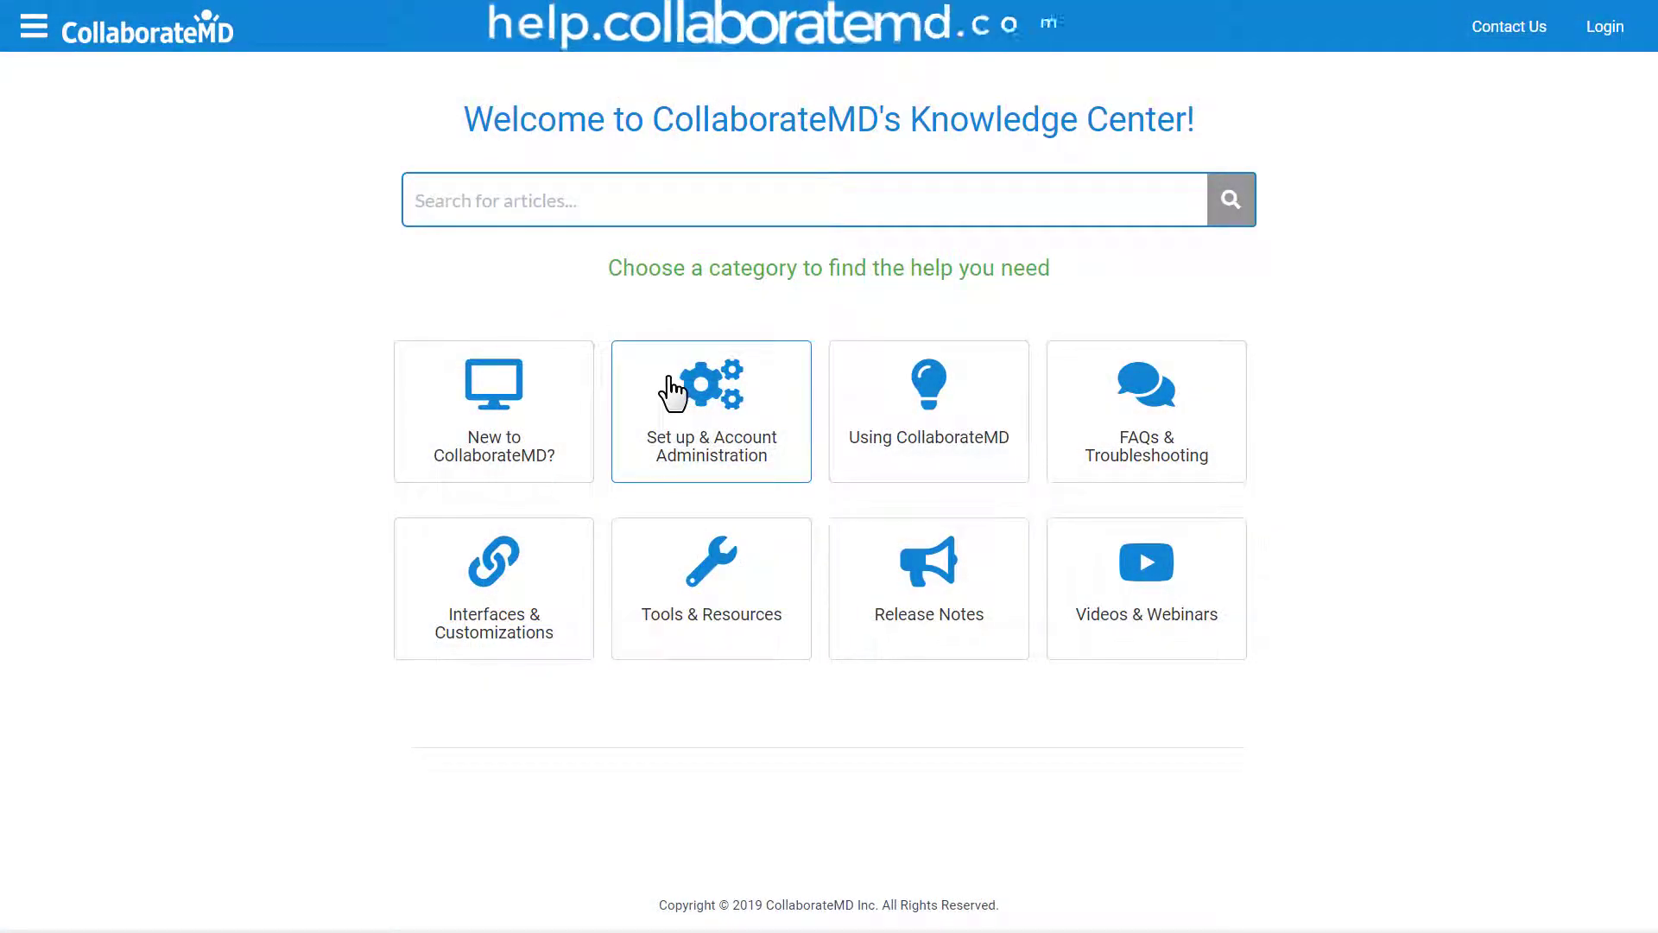
Step: Open the Customer Setup articles under Set up & Account Administration
{"action": "left_click", "coordinate": [670, 380]}
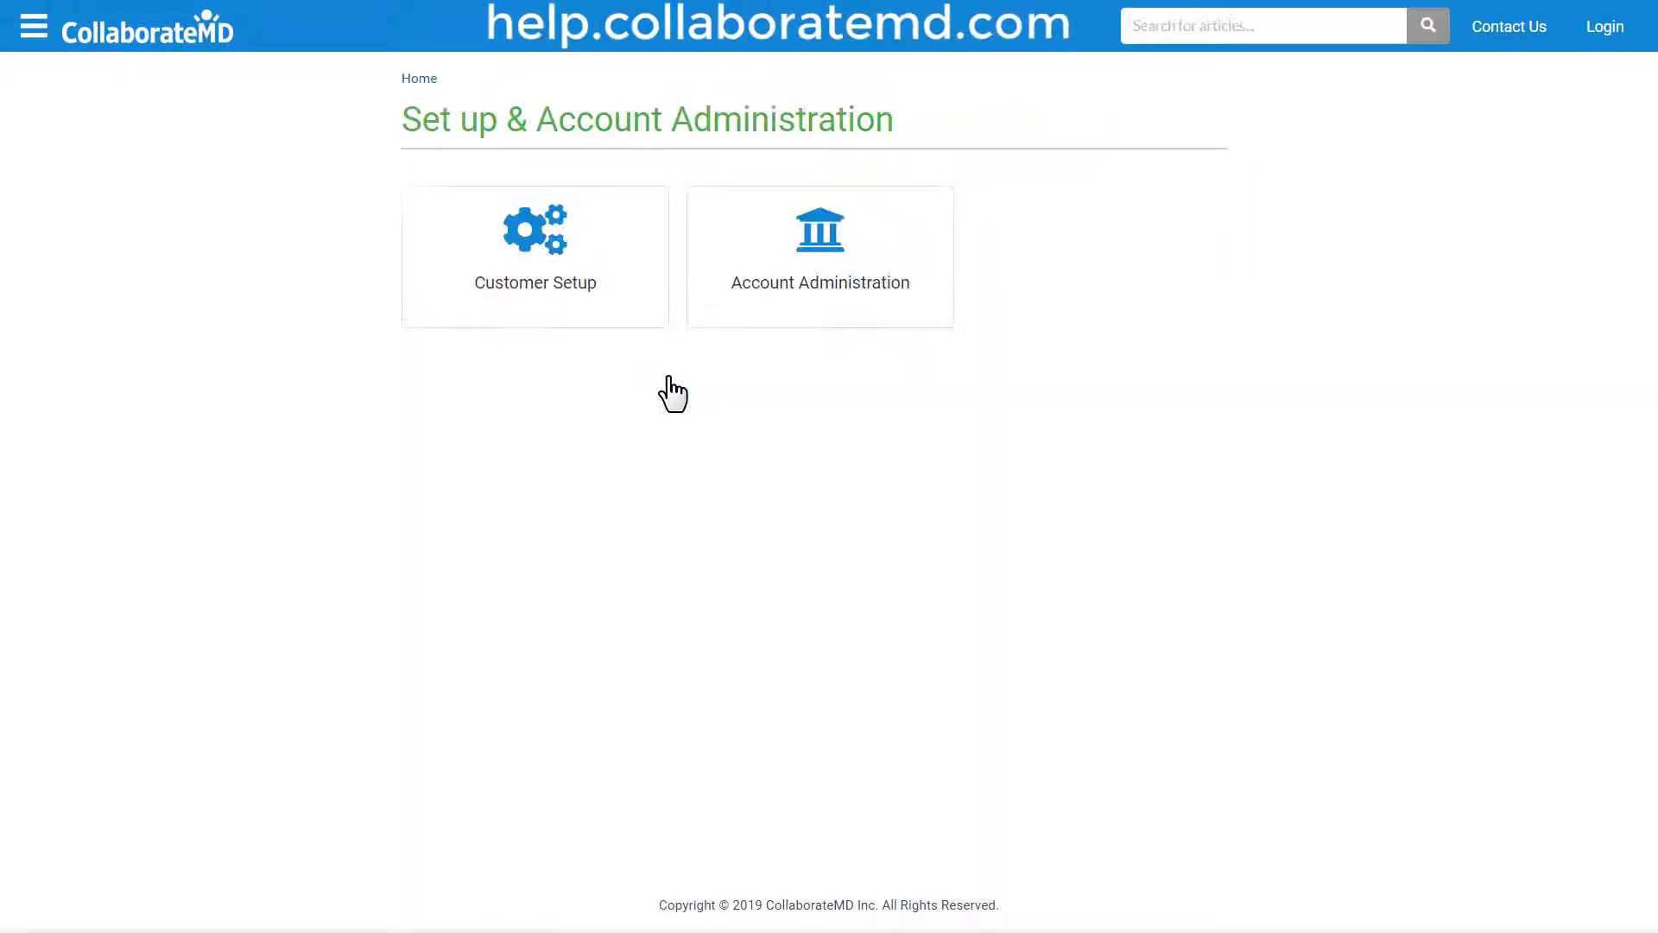
{"action": "left_click", "coordinate": [564, 276]}
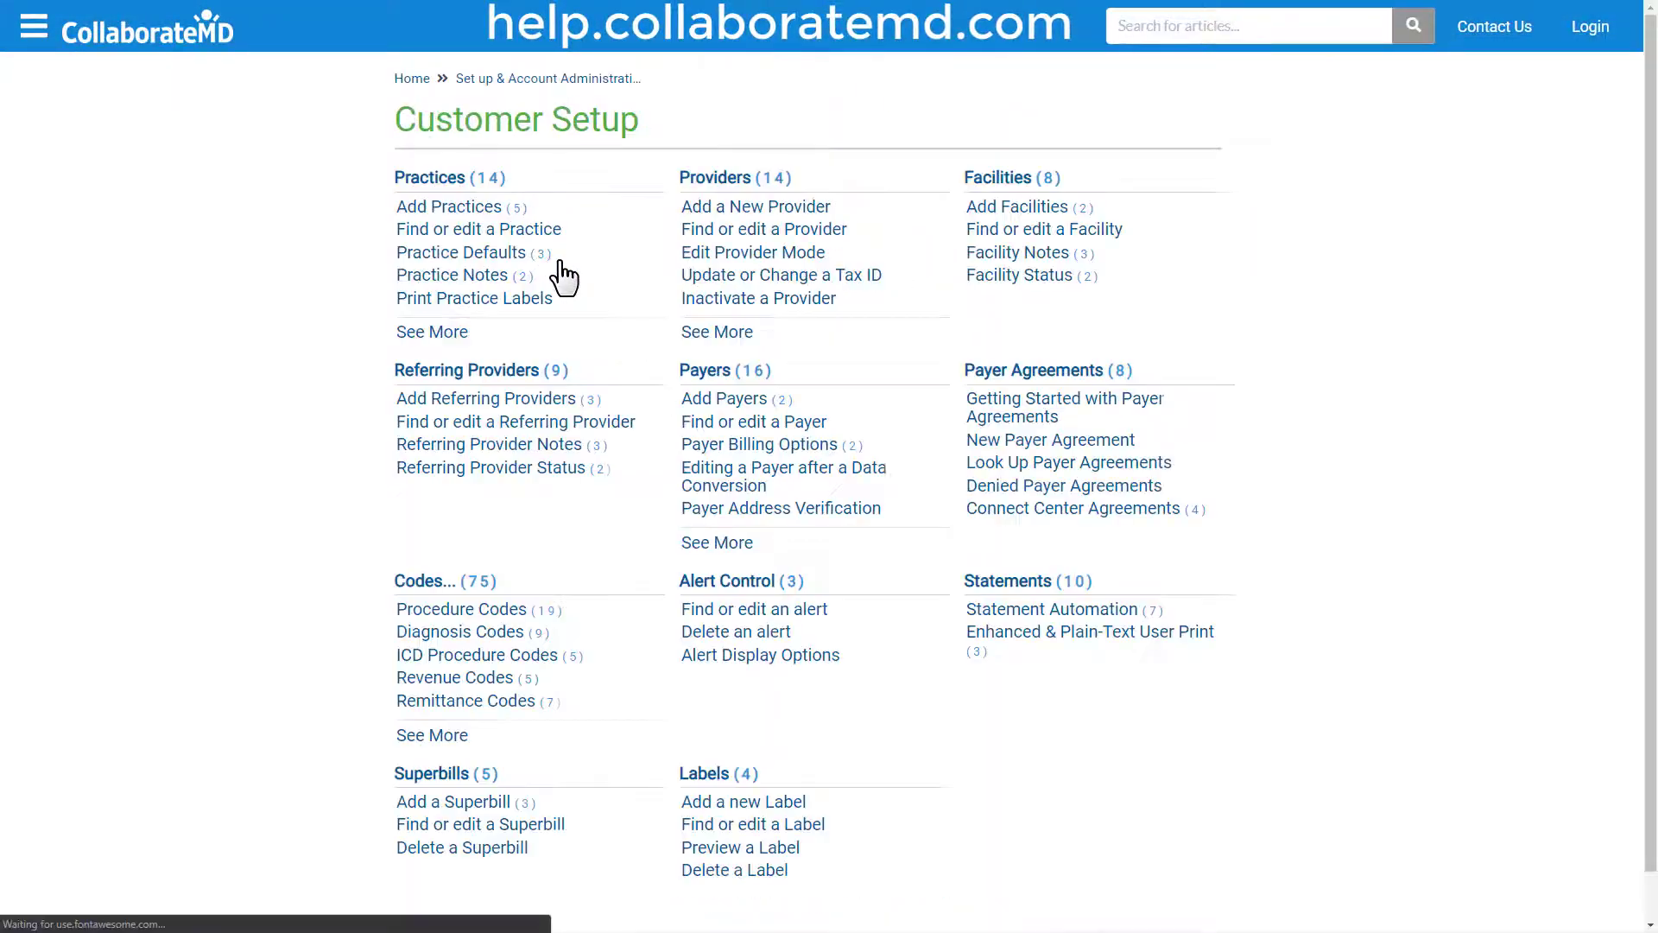